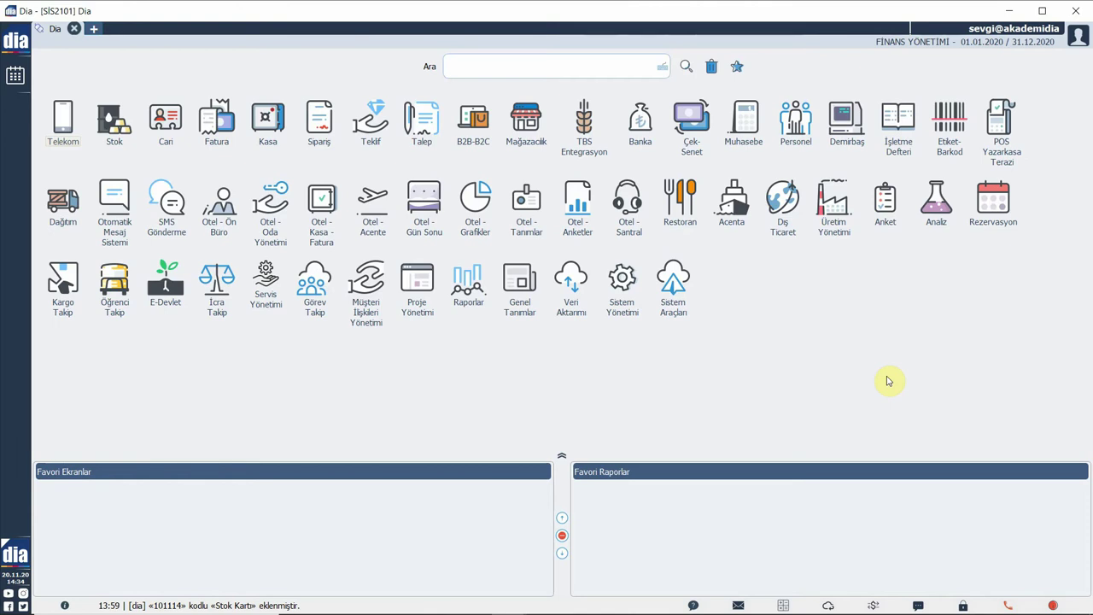
Find the Cari Takip Ekranı by searching the modules for "cari takip" and open it.
click(20, 42)
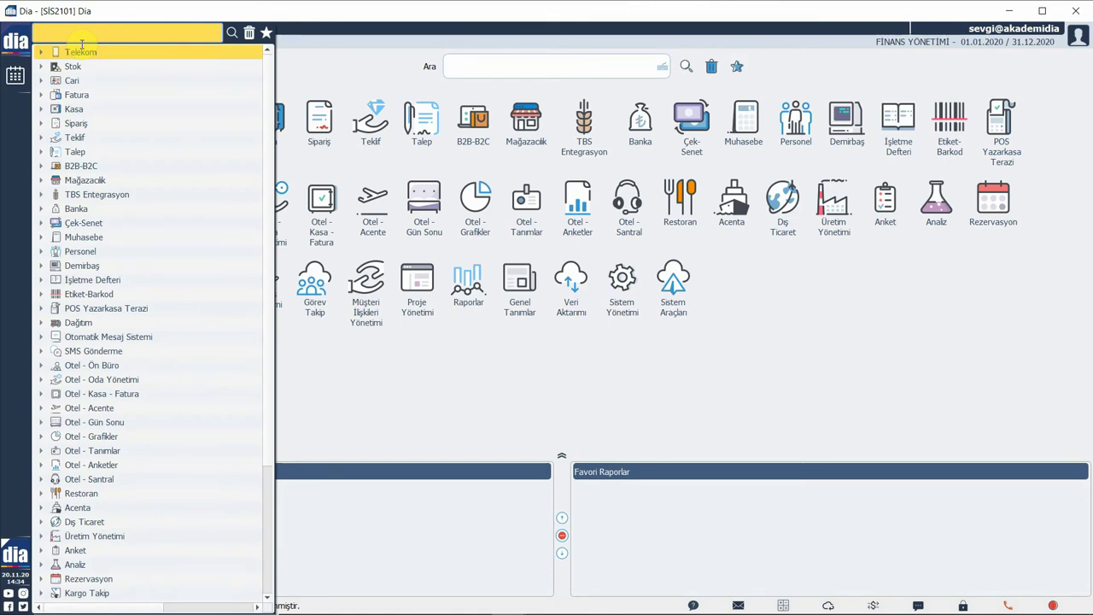
text(cari takip)
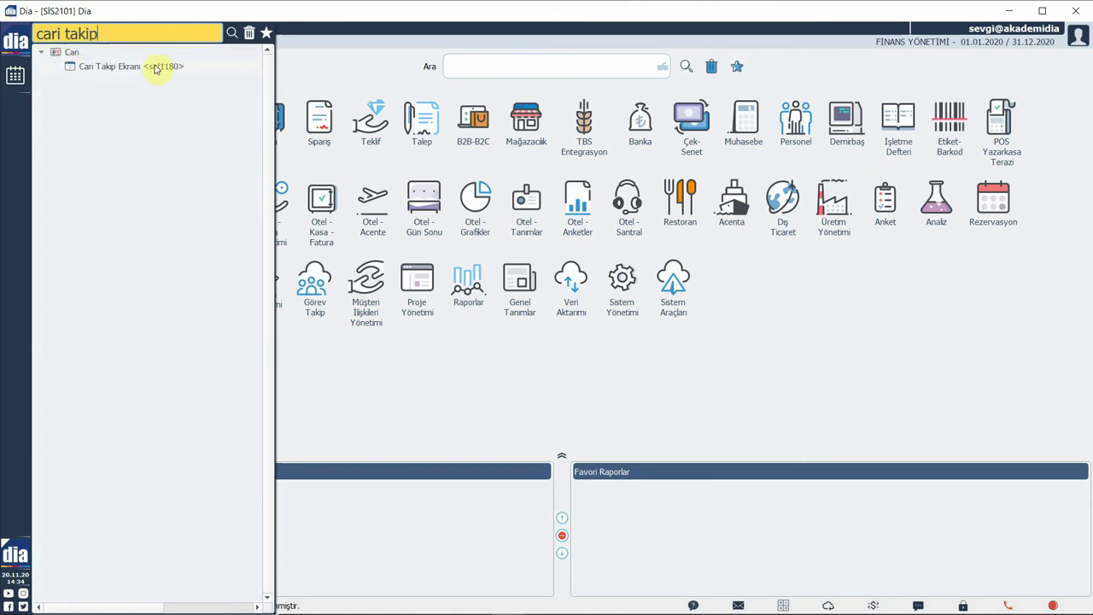
double_click(156, 66)
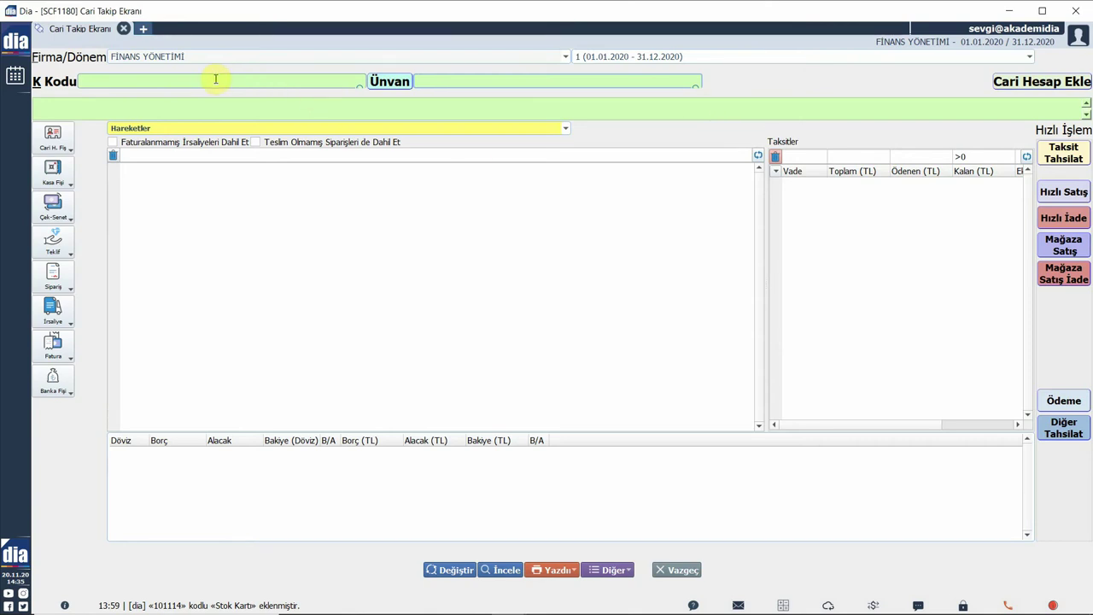
Load the DİA YAZILIM A.Ş. account into the tracking screen from the current account card list.
click(420, 81)
key(Return)
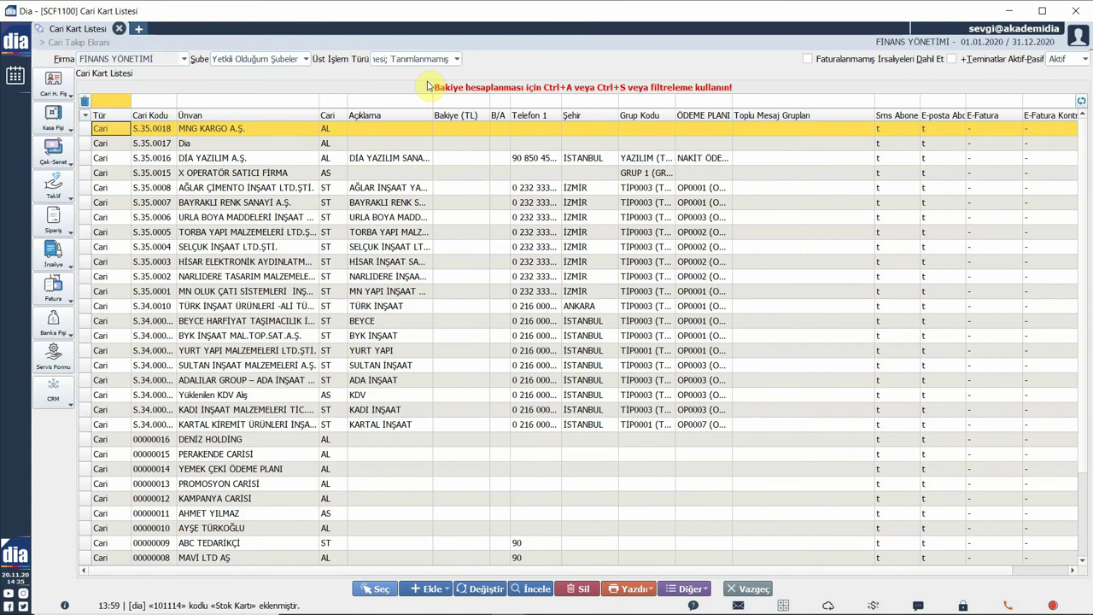
click(282, 158)
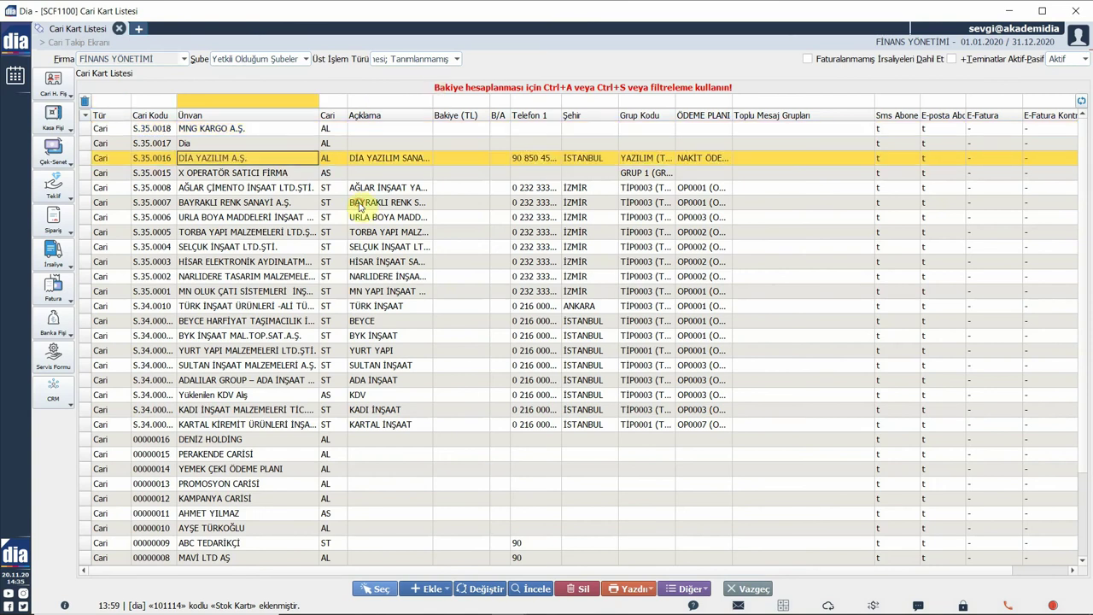
click(380, 590)
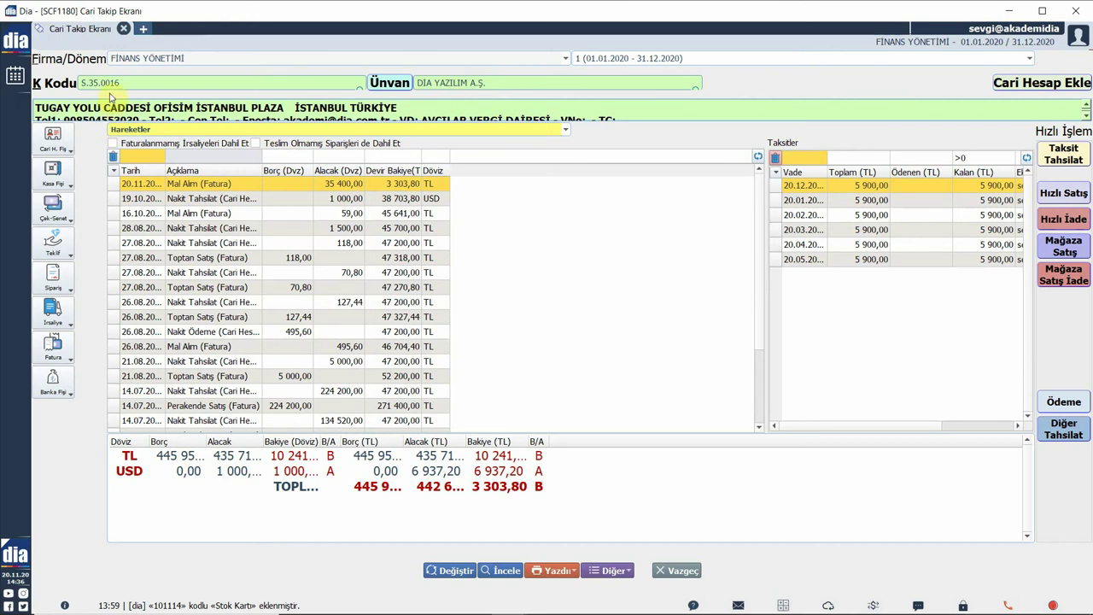
Show the account's Hareketler view with uninvoiced waybills and undelivered orders included in the movements.
click(57, 111)
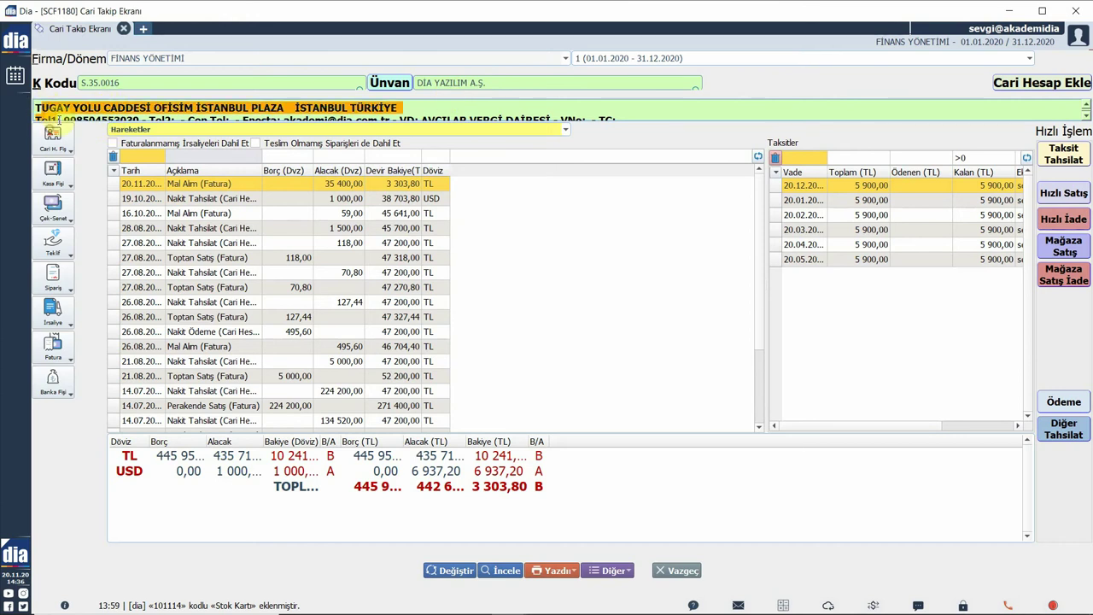
click(643, 104)
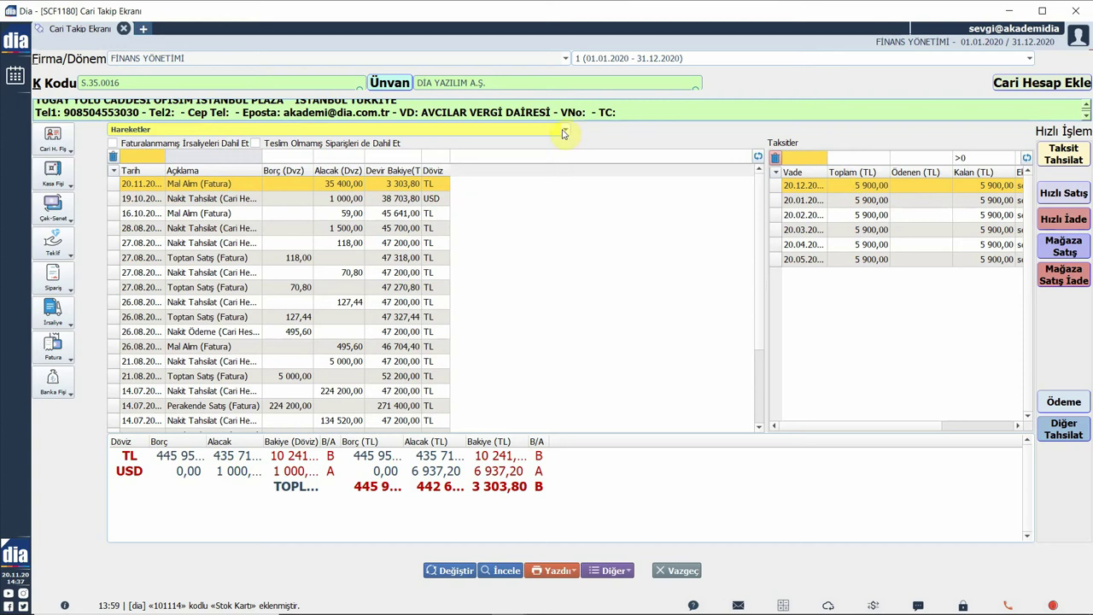
click(565, 130)
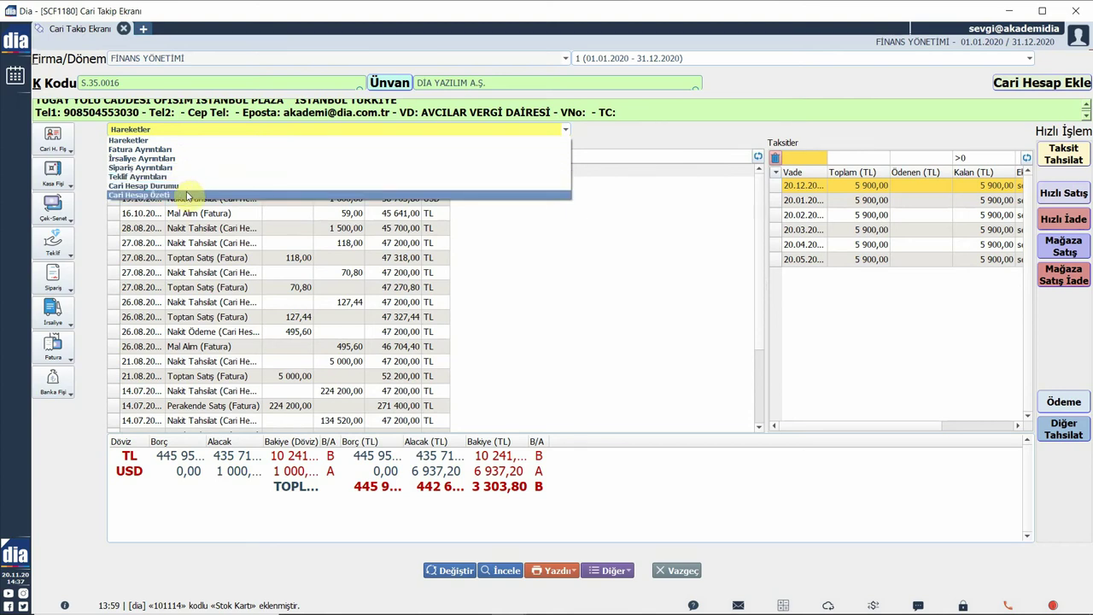
click(350, 140)
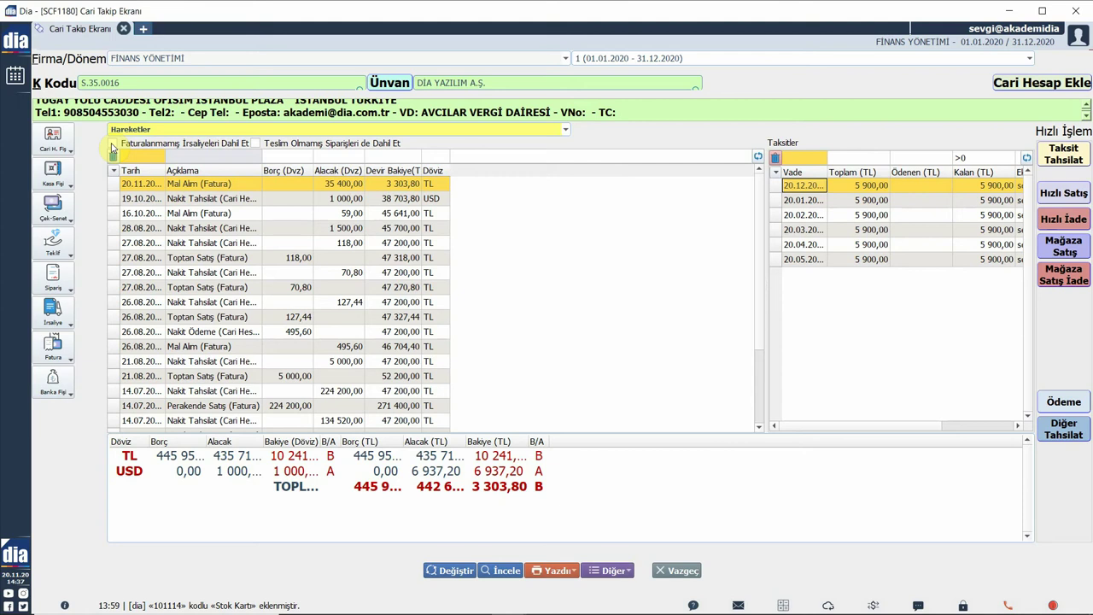
click(112, 143)
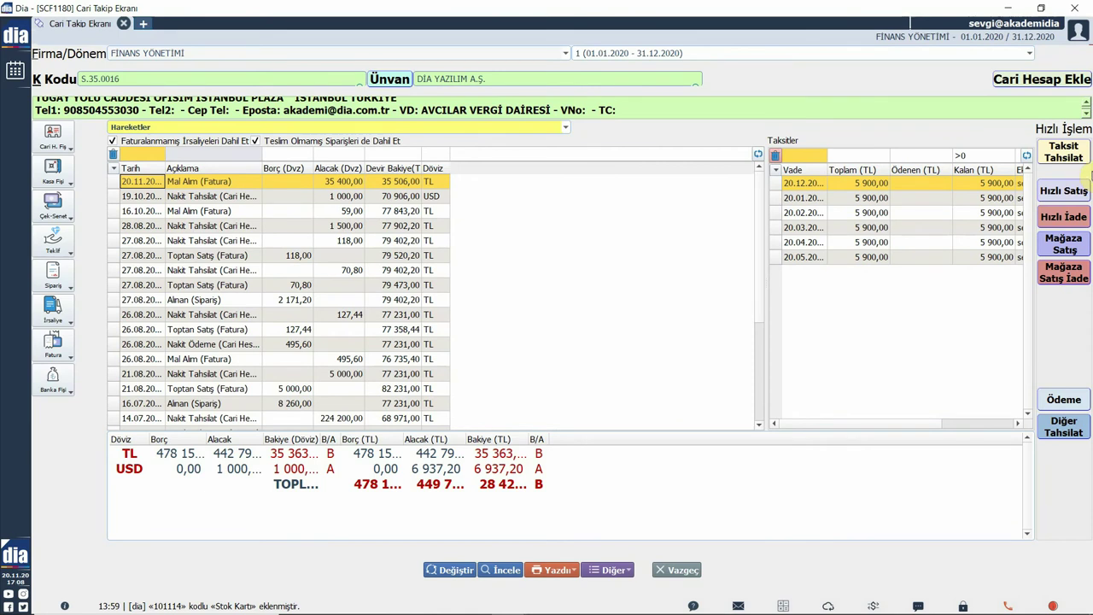
Start an installment collection (Taksit Tahsilat) for the account with 6000 as the amount to collect.
click(1072, 161)
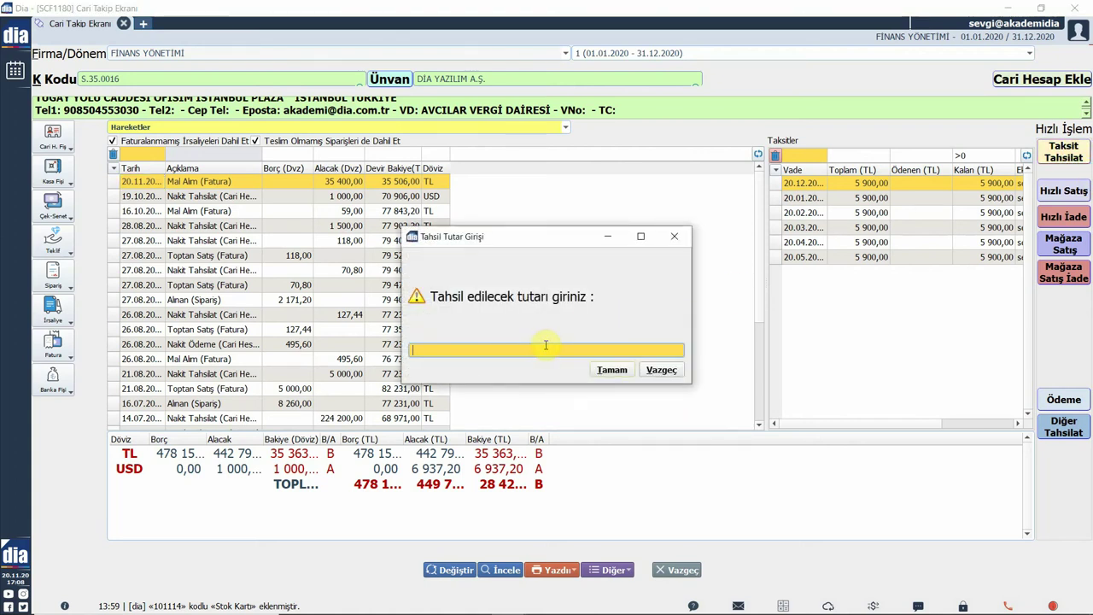
text(6000)
click(601, 372)
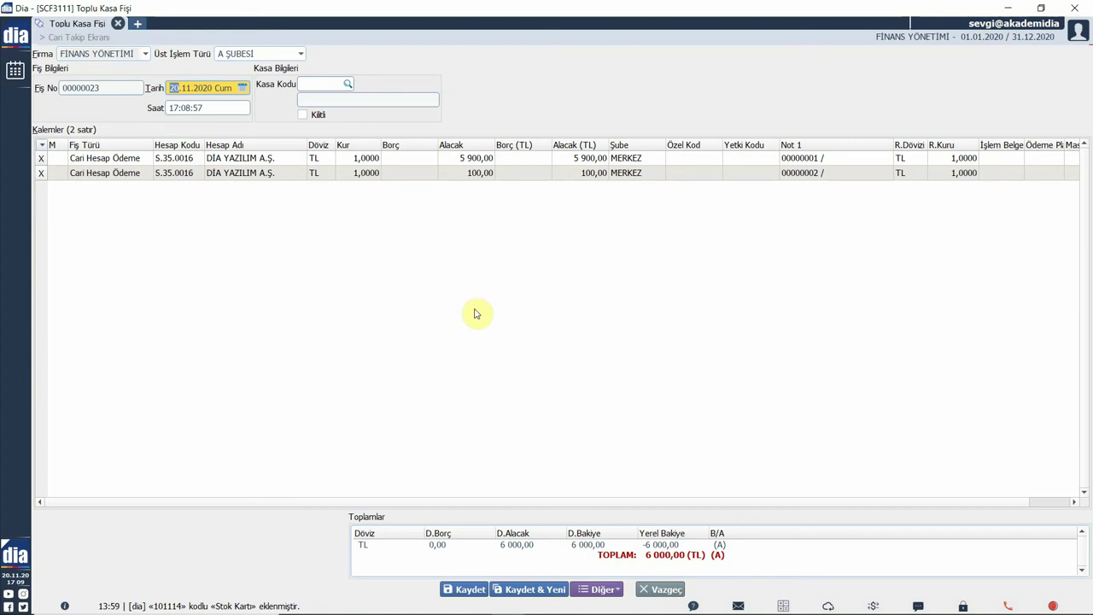
Review the two collection lines, assign MERKEZ KASA as the cash account and save the bulk cash slip.
click(146, 159)
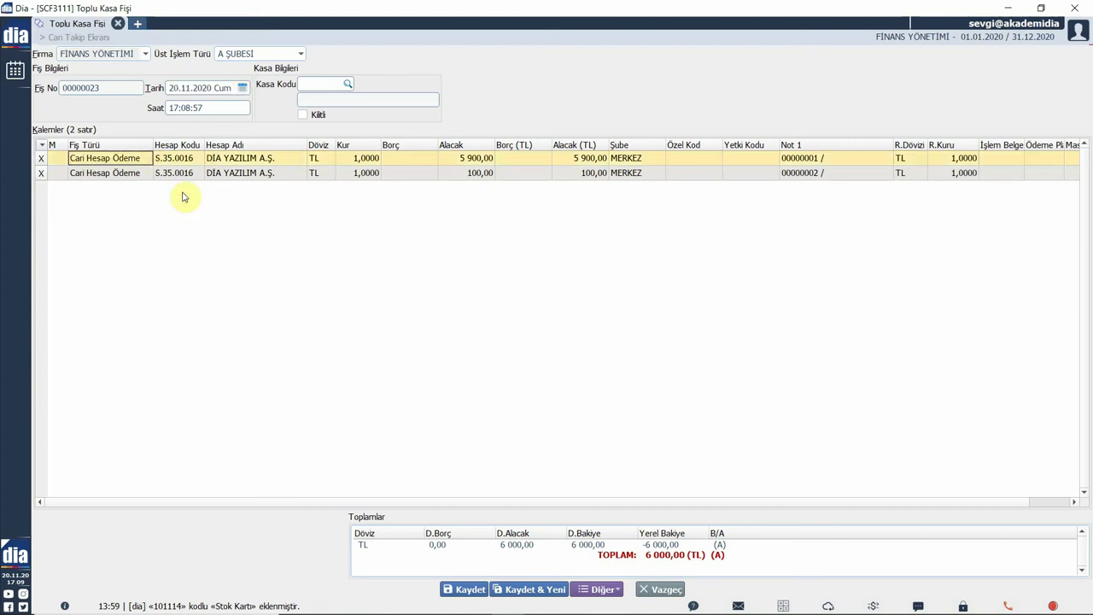
click(445, 163)
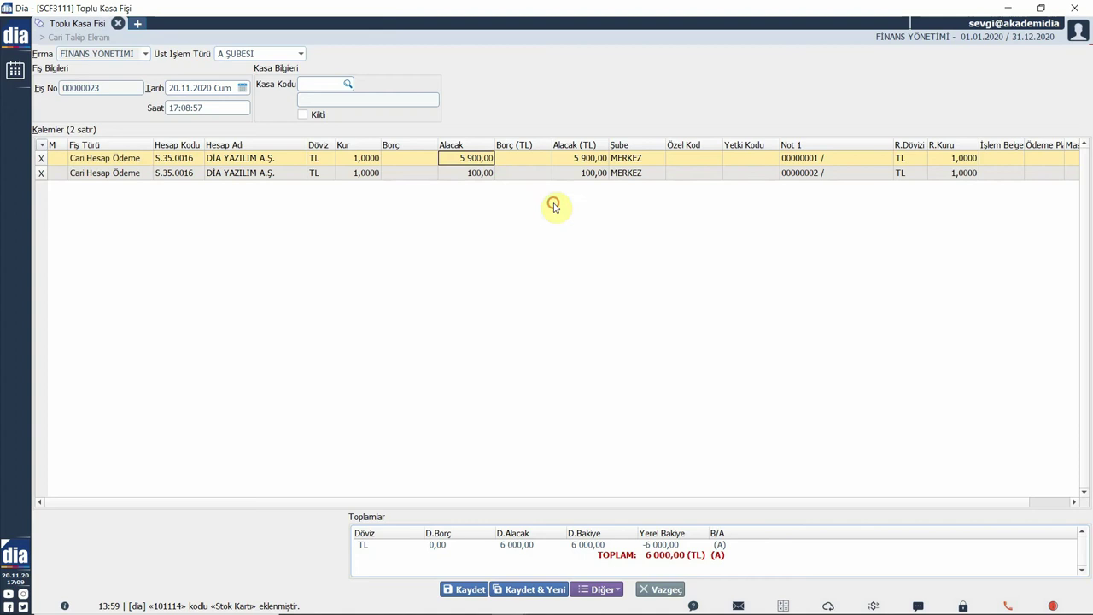
click(450, 176)
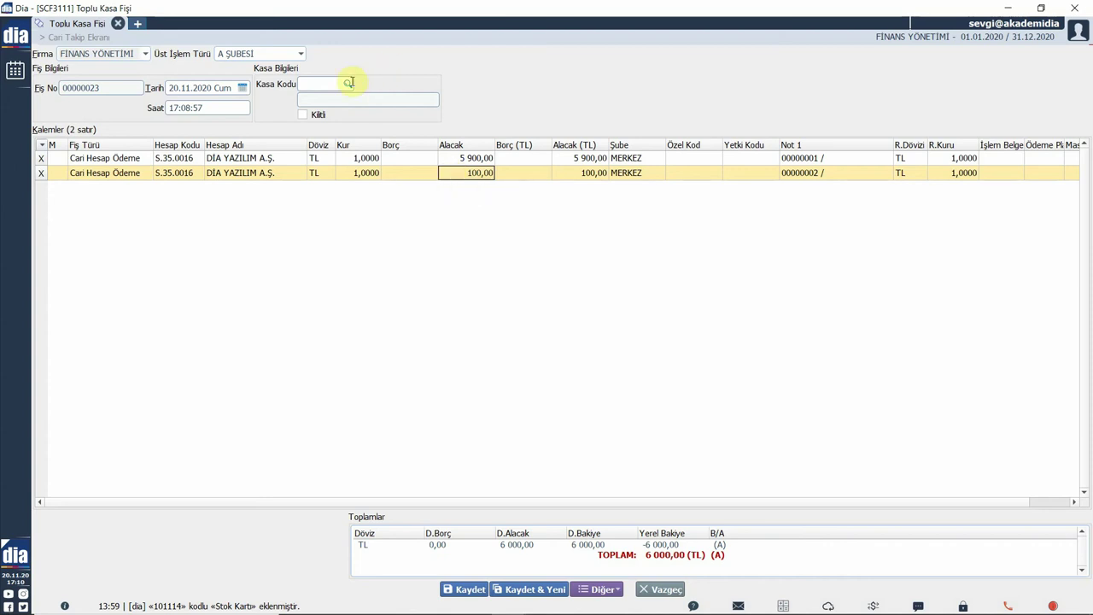
click(348, 82)
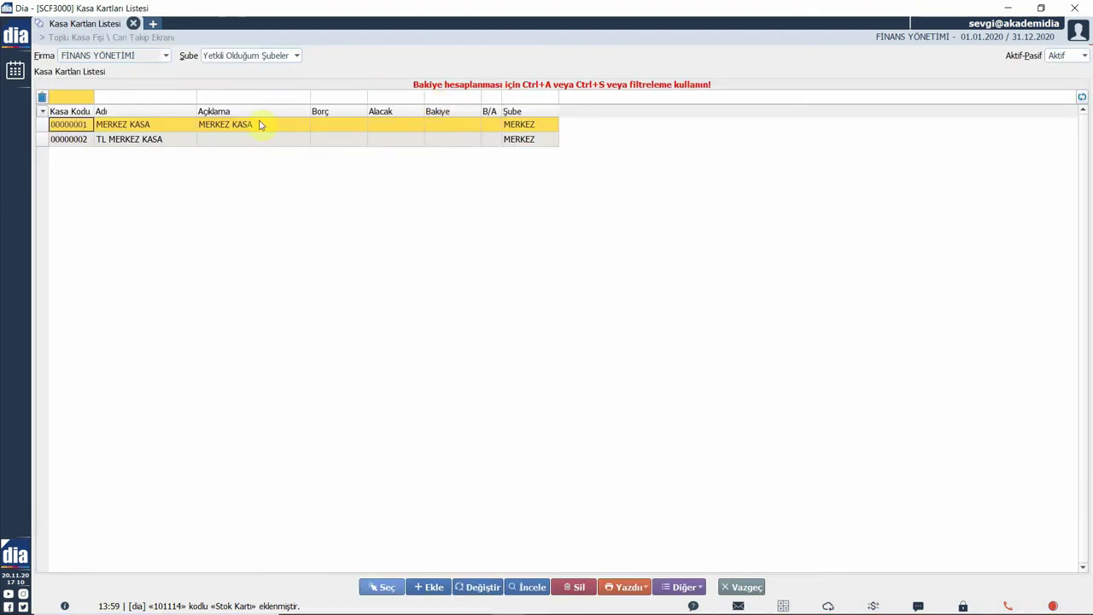
key(Return)
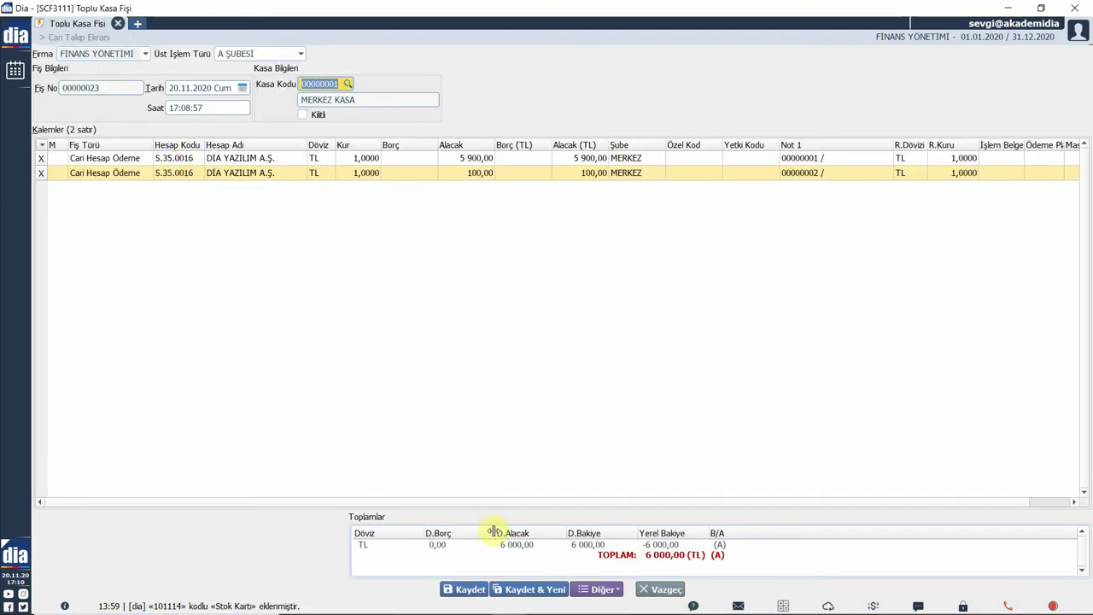
click(471, 590)
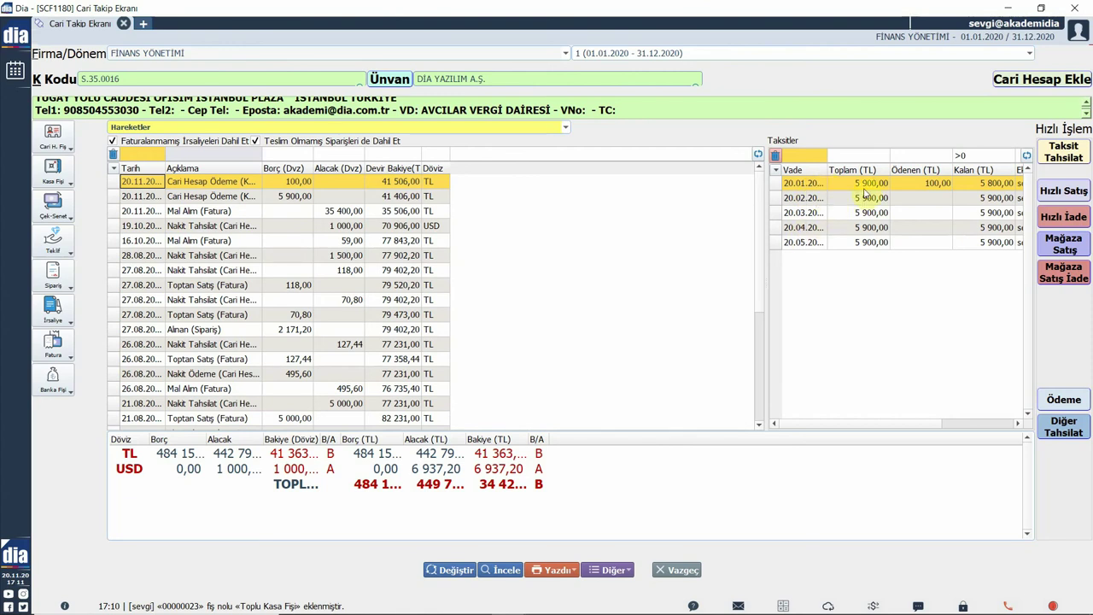
click(914, 186)
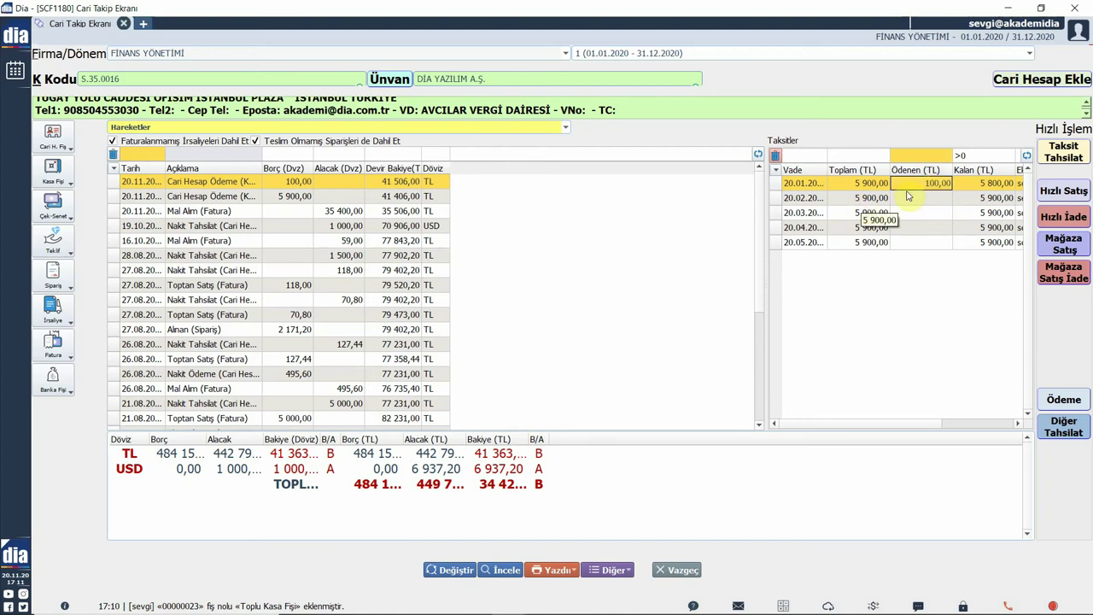
click(623, 232)
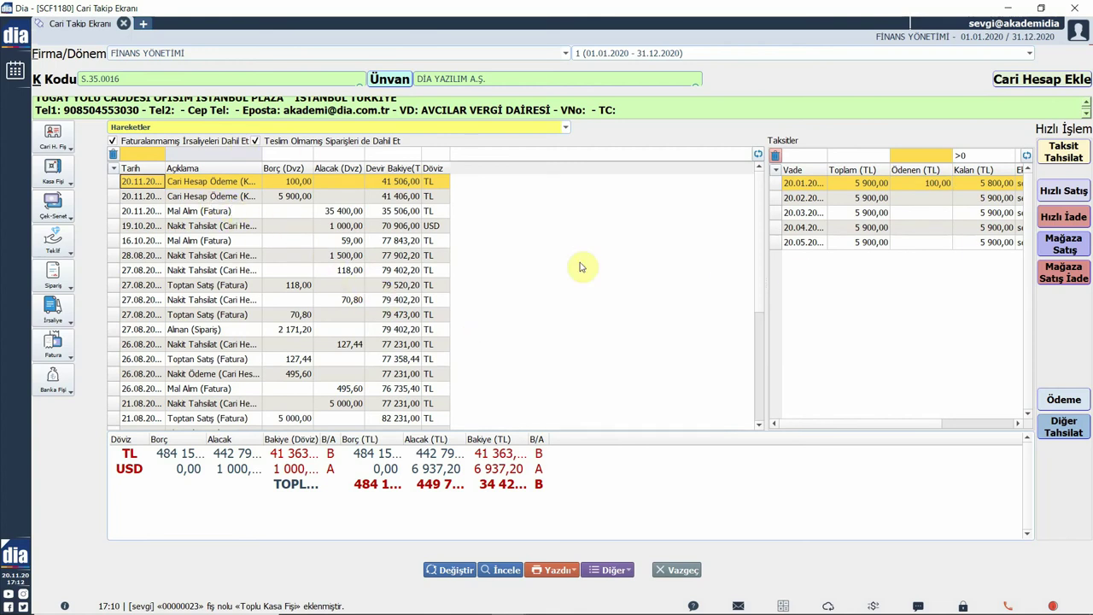
View the quick sale (Hızlı Satış) invoice form for the account and leave it without saving.
click(1081, 196)
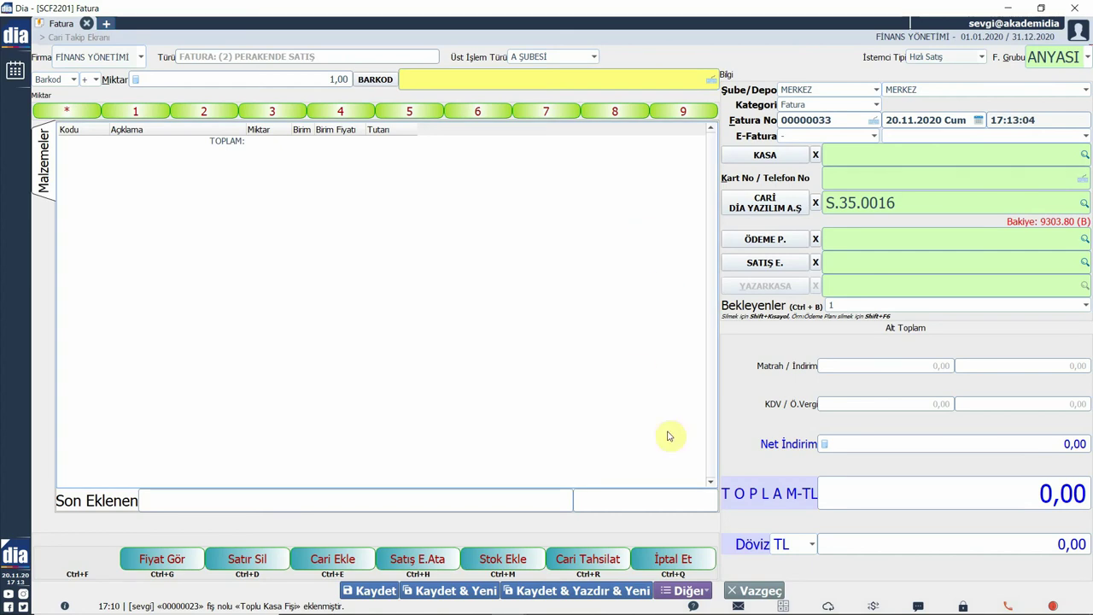
click(760, 590)
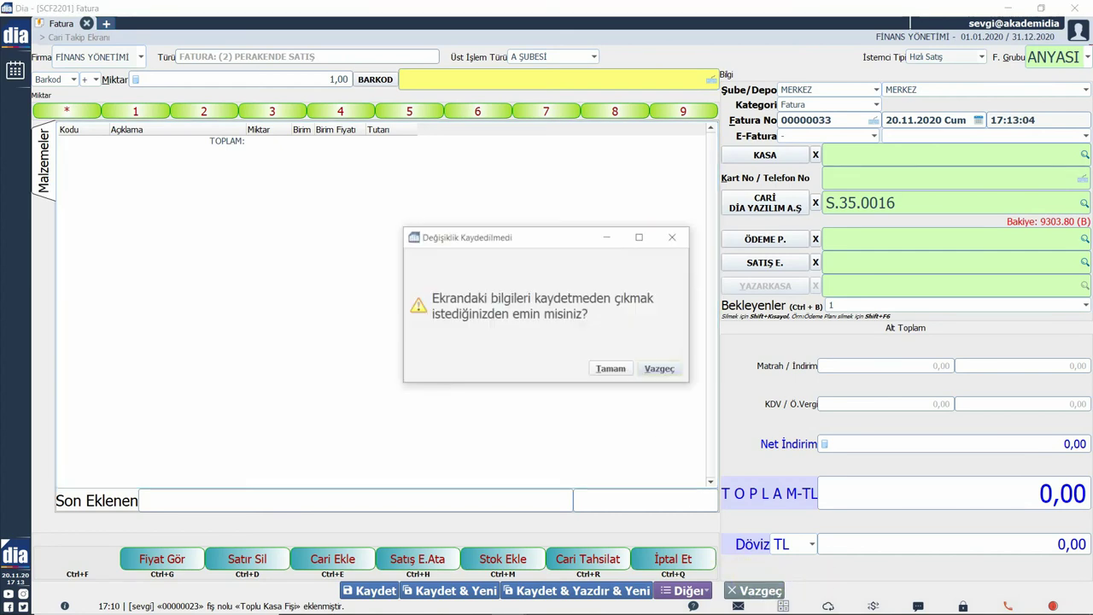
click(610, 369)
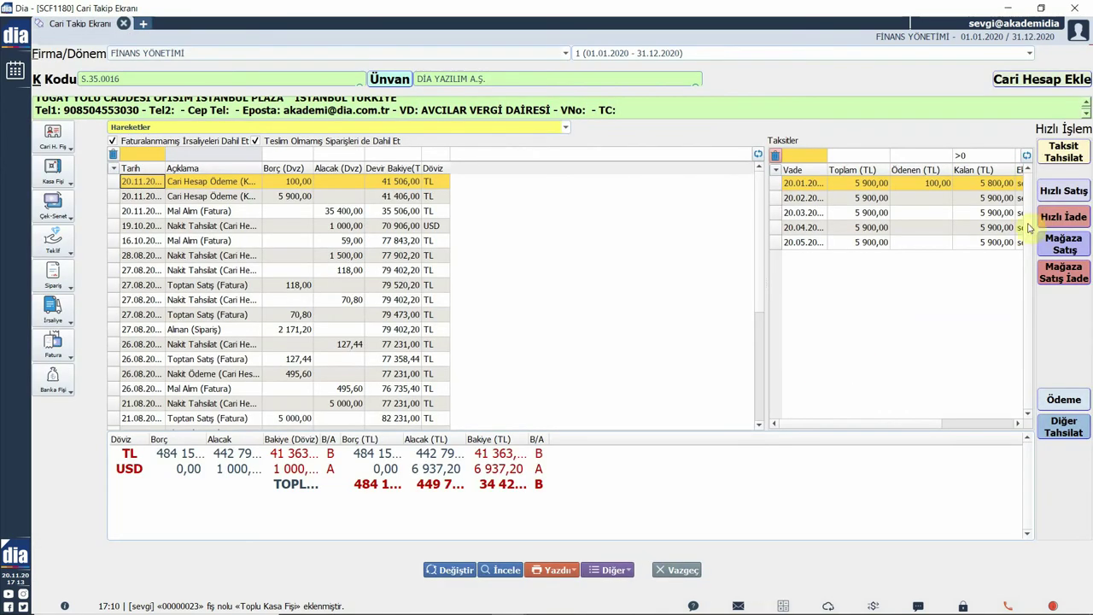
Create a quick return (Hızlı İade) invoice with the 5-unit MASA line selected from the account's past sales.
click(1053, 220)
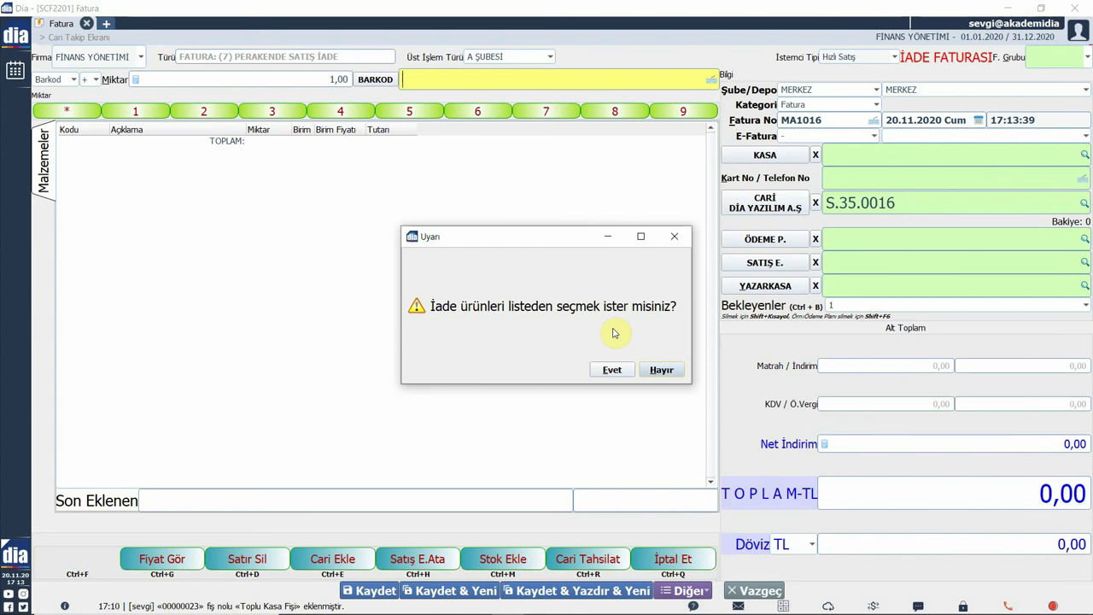
click(605, 374)
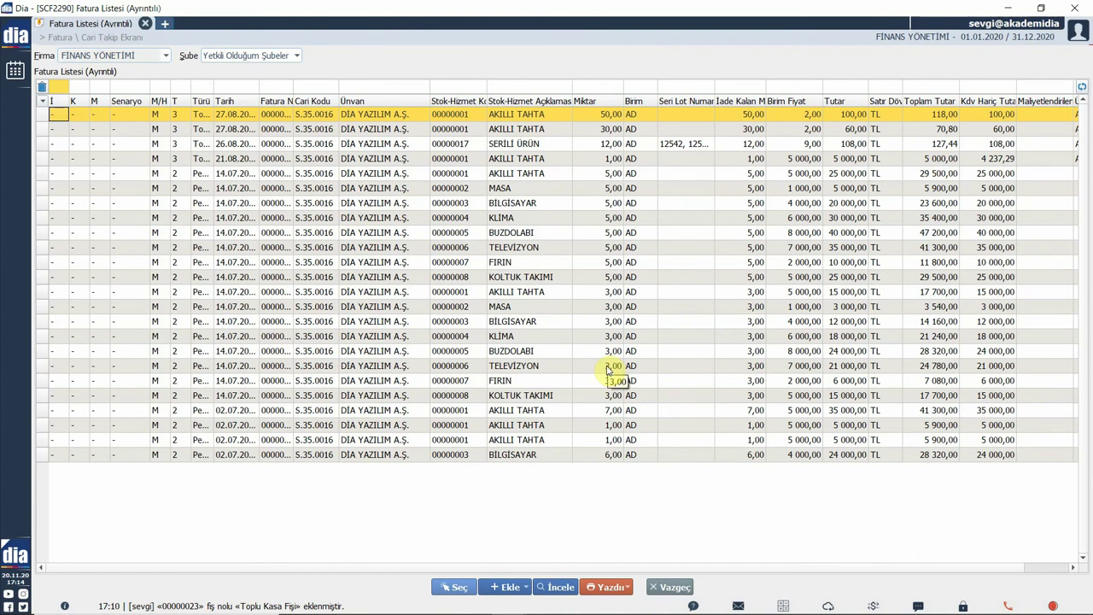
click(529, 113)
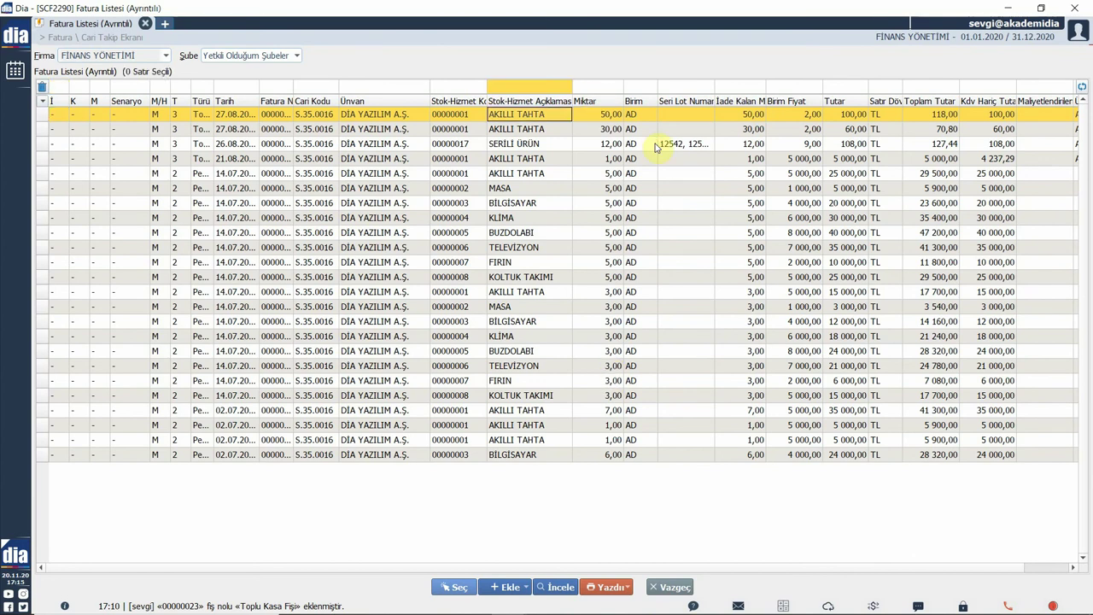
click(536, 188)
key(space)
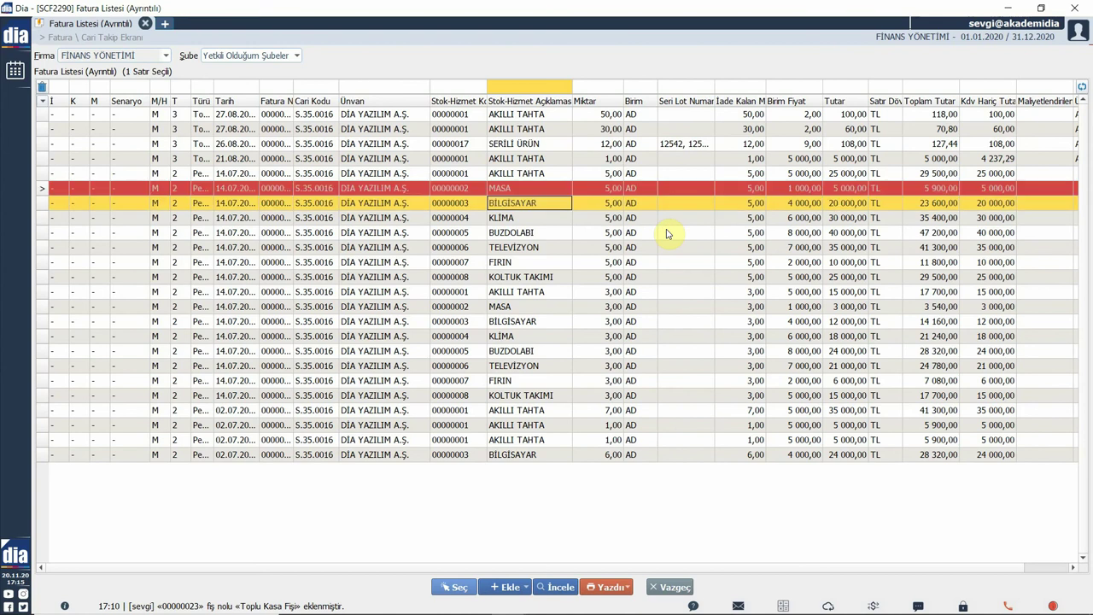
click(458, 588)
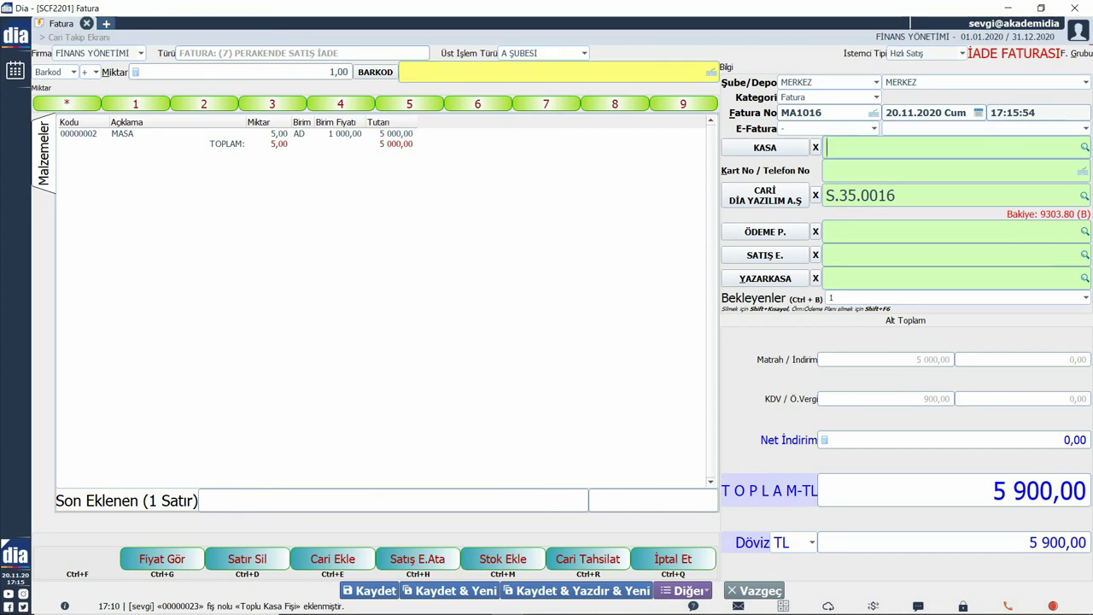
Assign MERKEZ KASA as the cash account of the return invoice and save it.
click(765, 147)
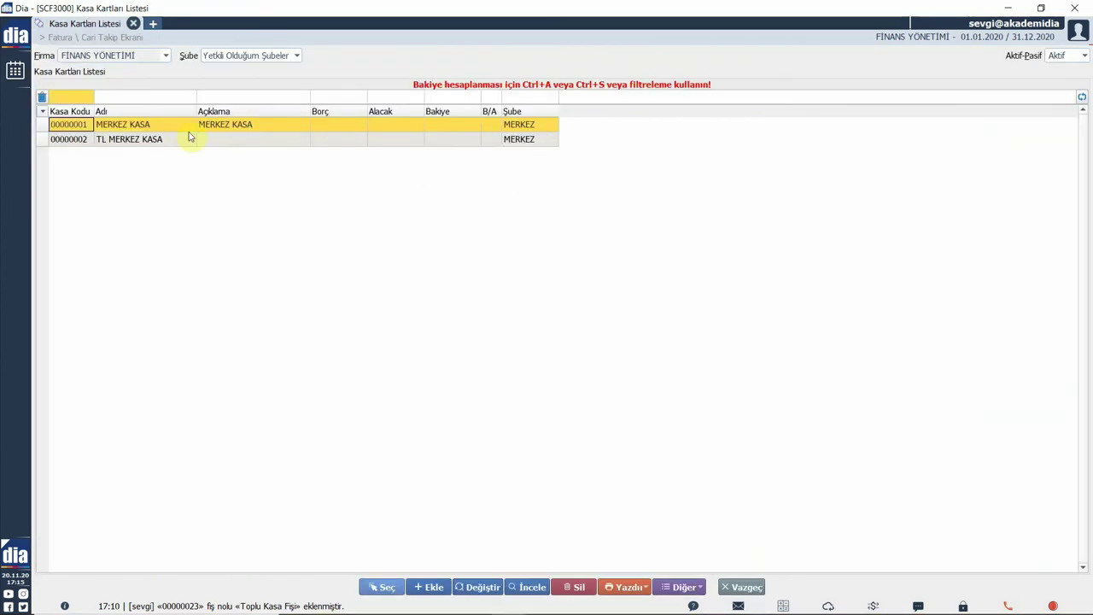
key(Return)
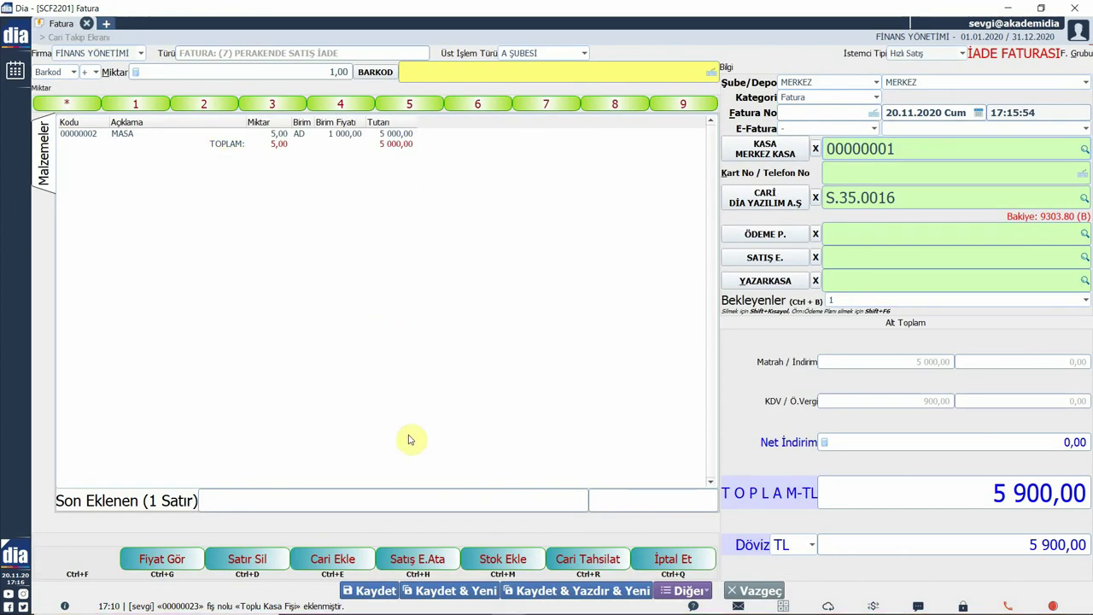
click(357, 590)
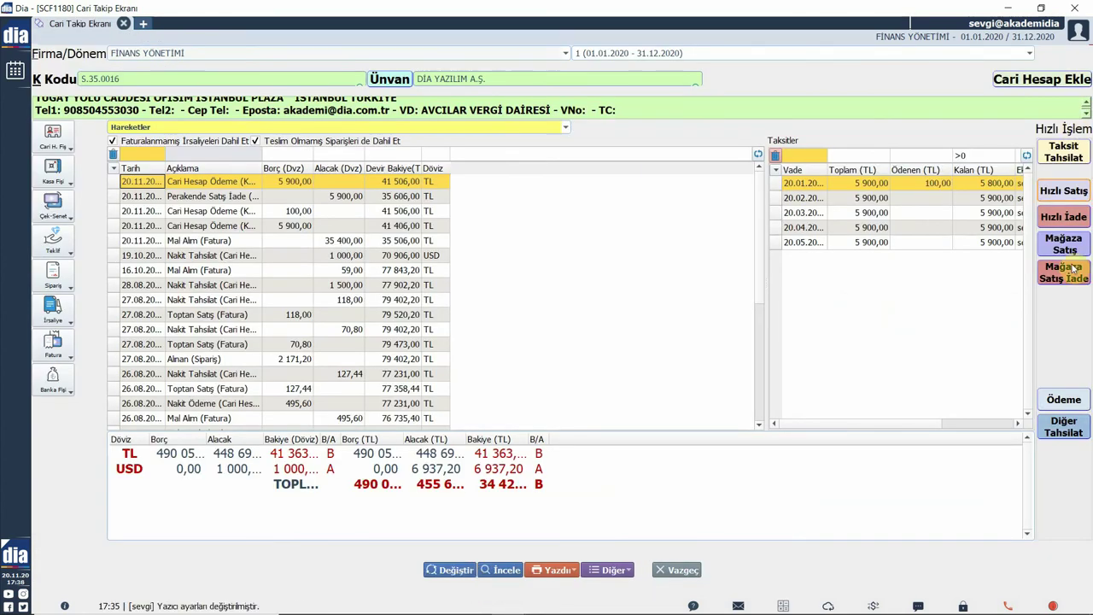
View the payment (Ödeme) cash slip form for the account and leave it without saving.
click(1072, 400)
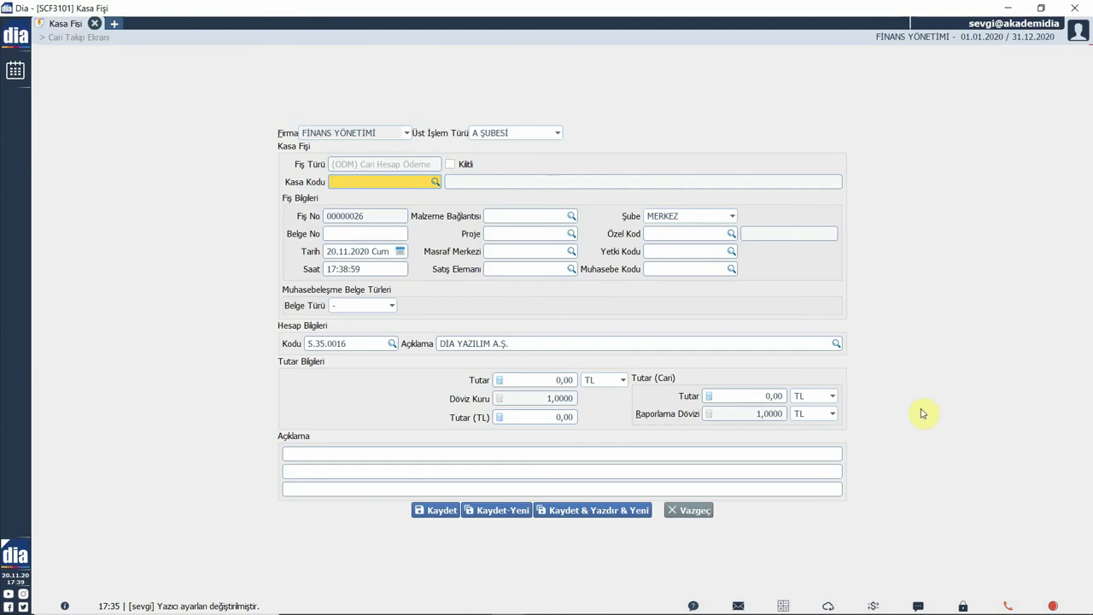
click(695, 510)
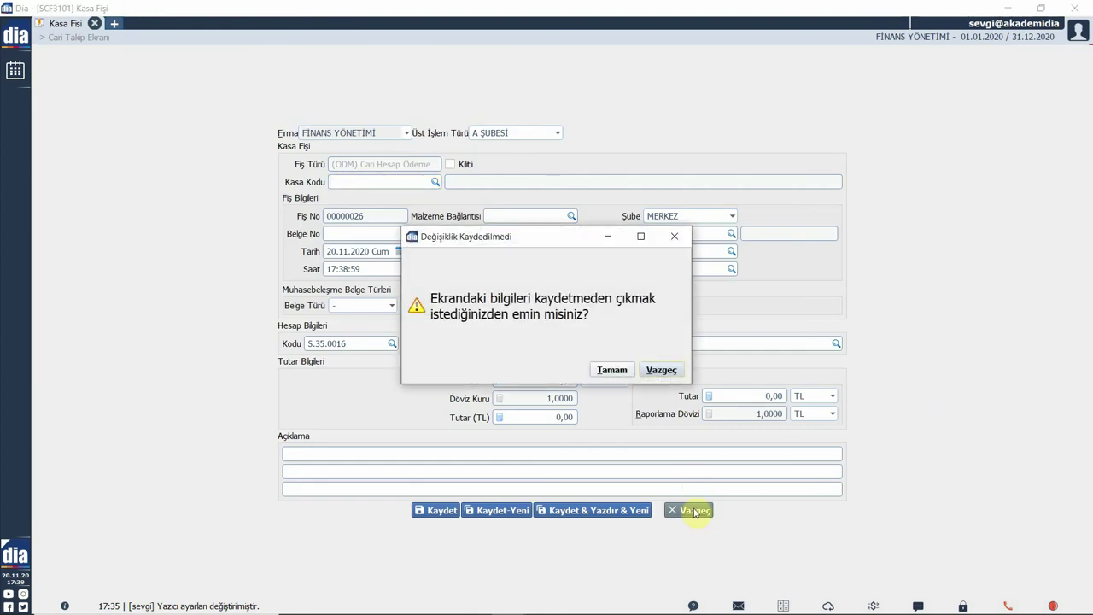
click(612, 370)
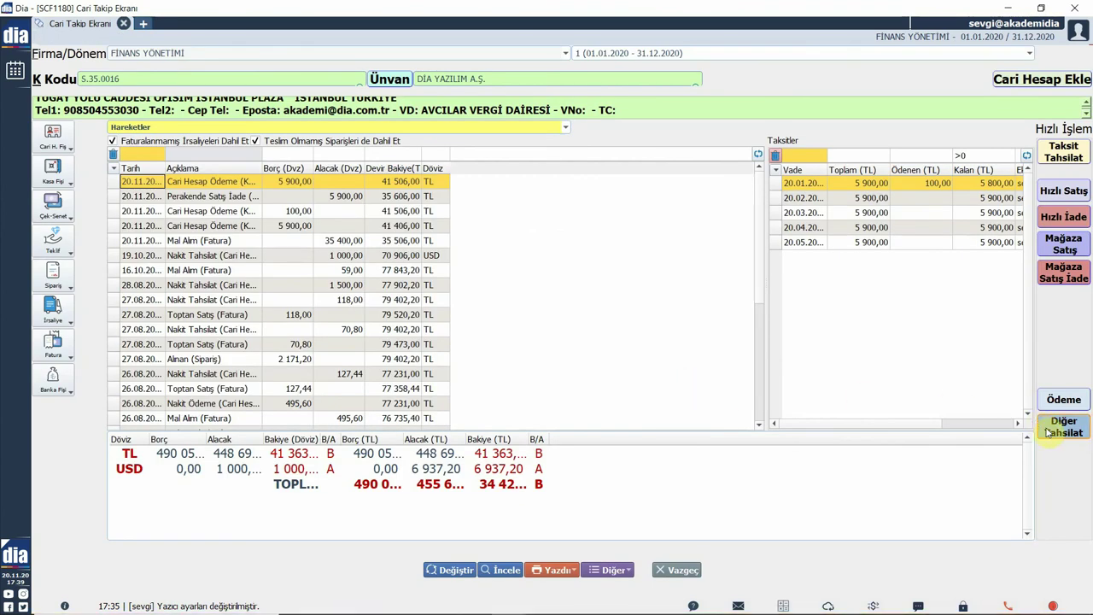
View the other collection (Diğer Tahsilat) cash slip form for the account and leave it without saving.
click(1049, 430)
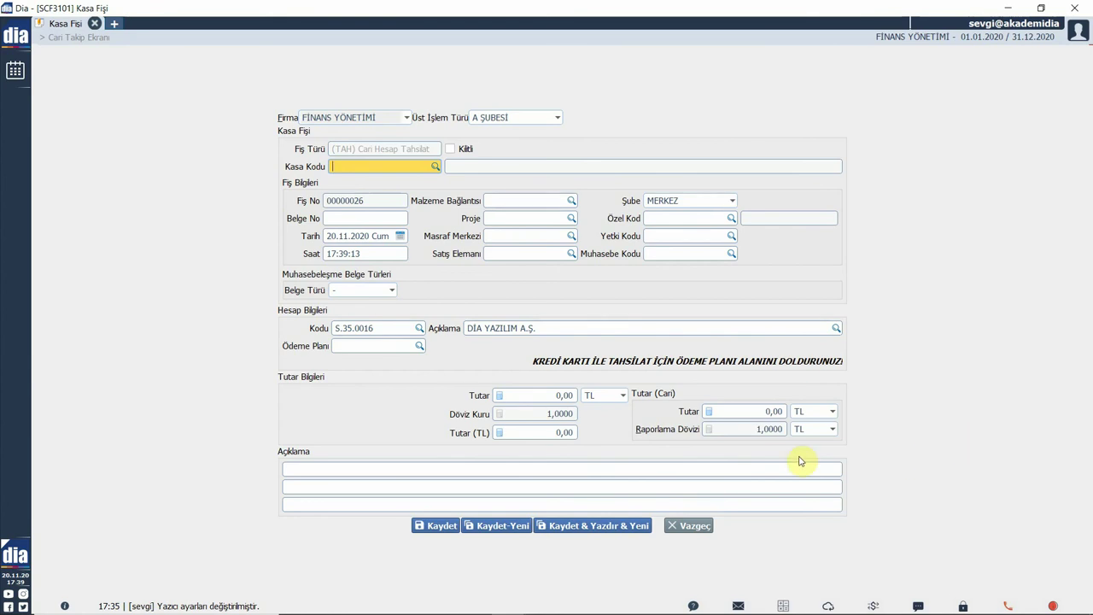
click(689, 525)
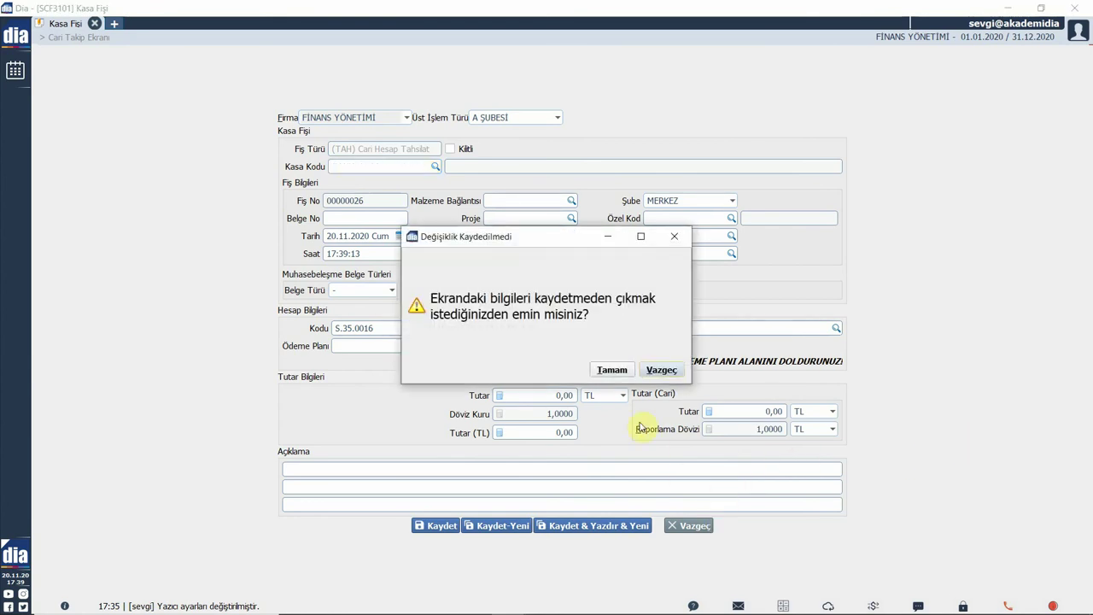
click(628, 369)
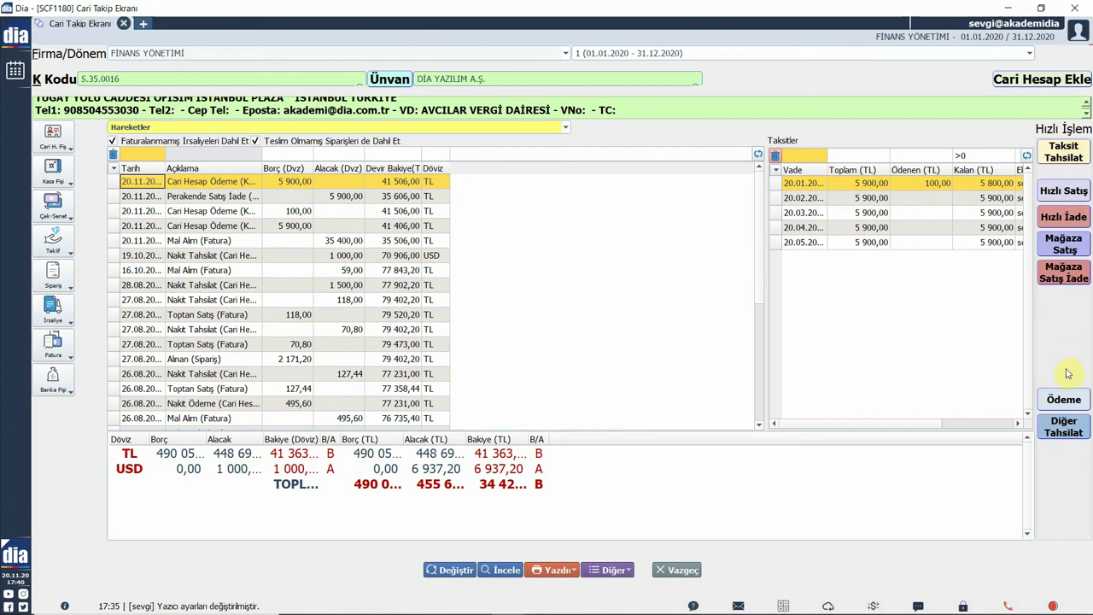
View the blank account card form for adding a new current account and leave it without saving.
click(1042, 79)
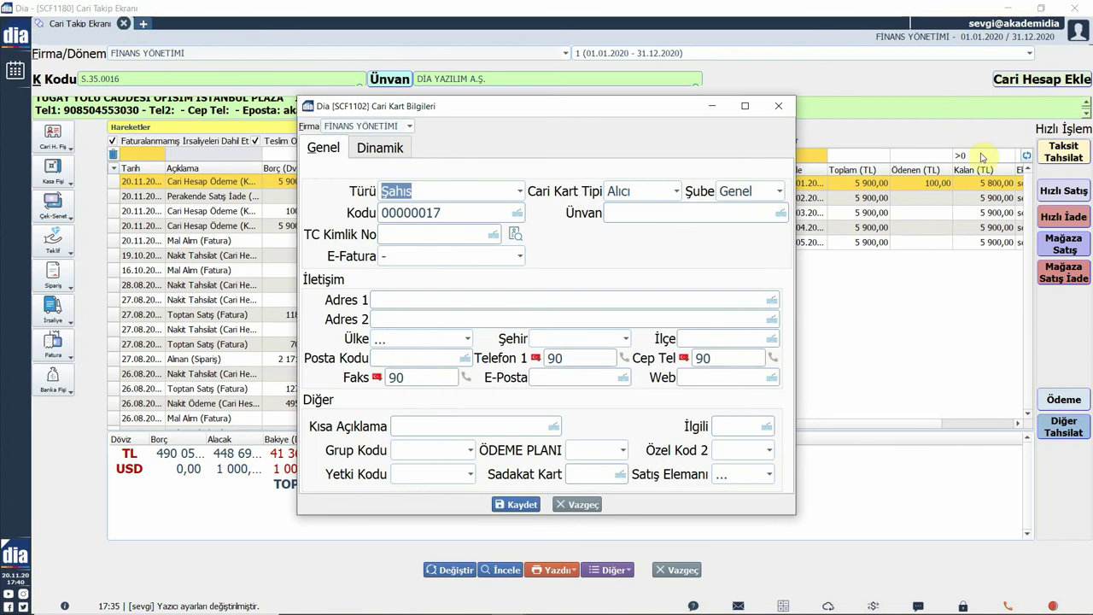
click(591, 504)
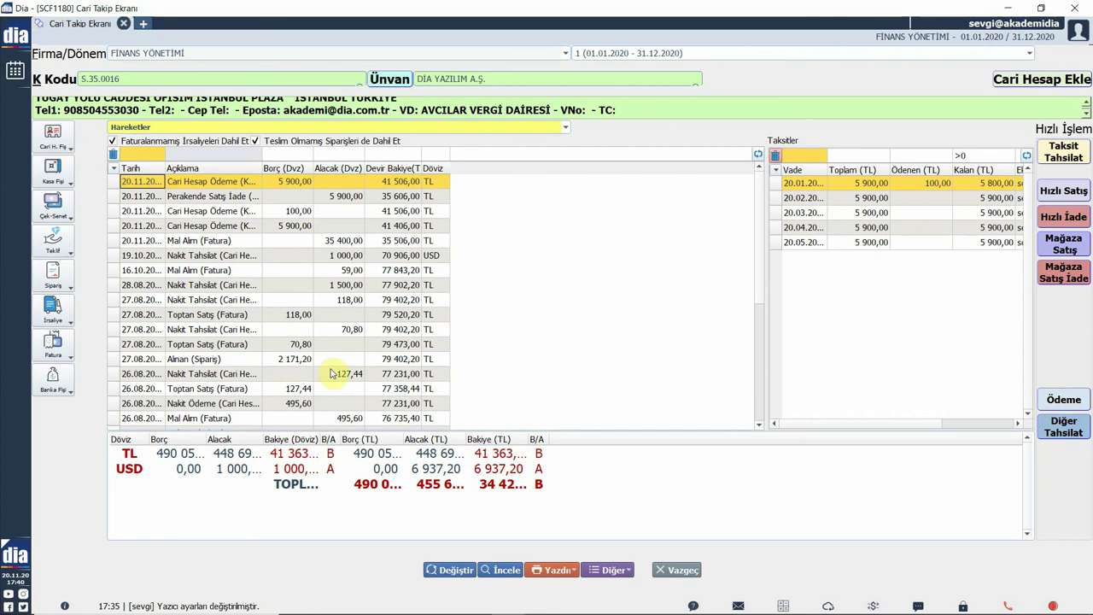
Look through the slip types available for current account slips (Cari H. Fiş) and cash slips (Kasa Fiş).
click(69, 149)
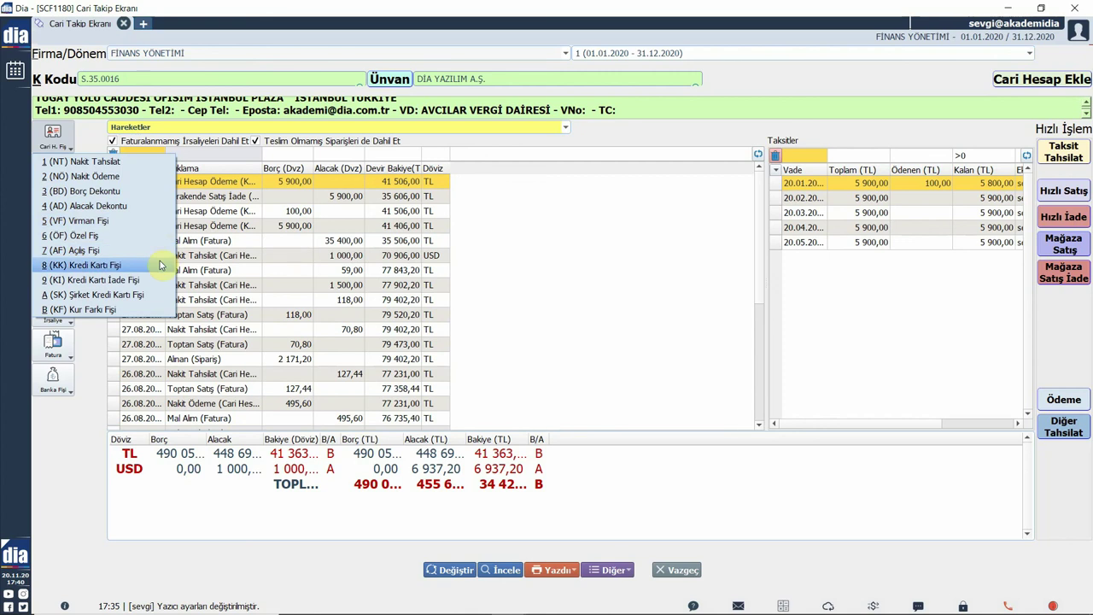
click(70, 138)
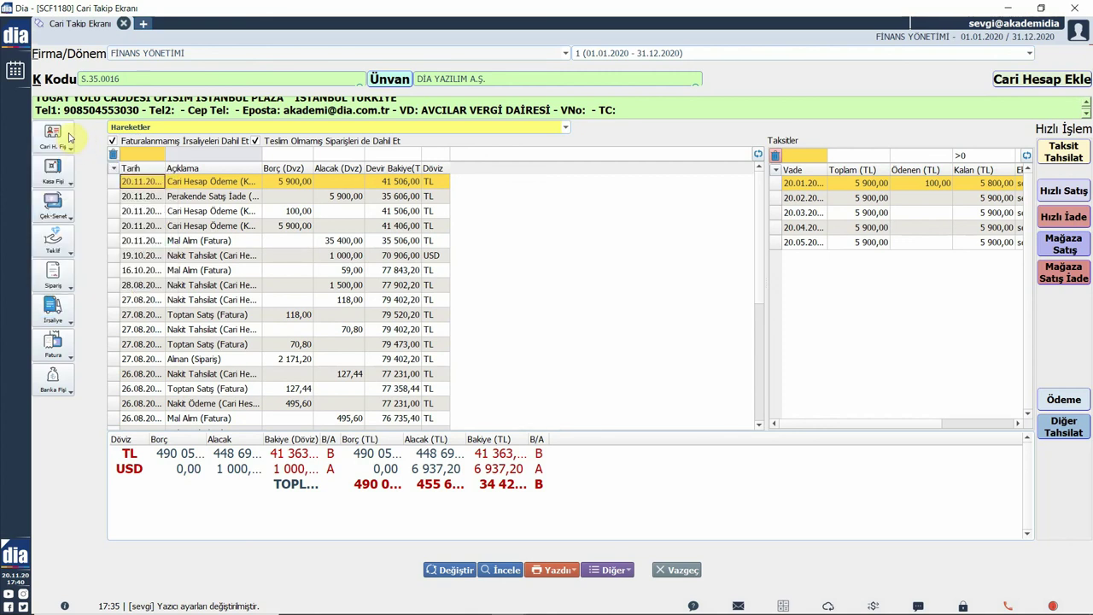
click(69, 138)
click(77, 179)
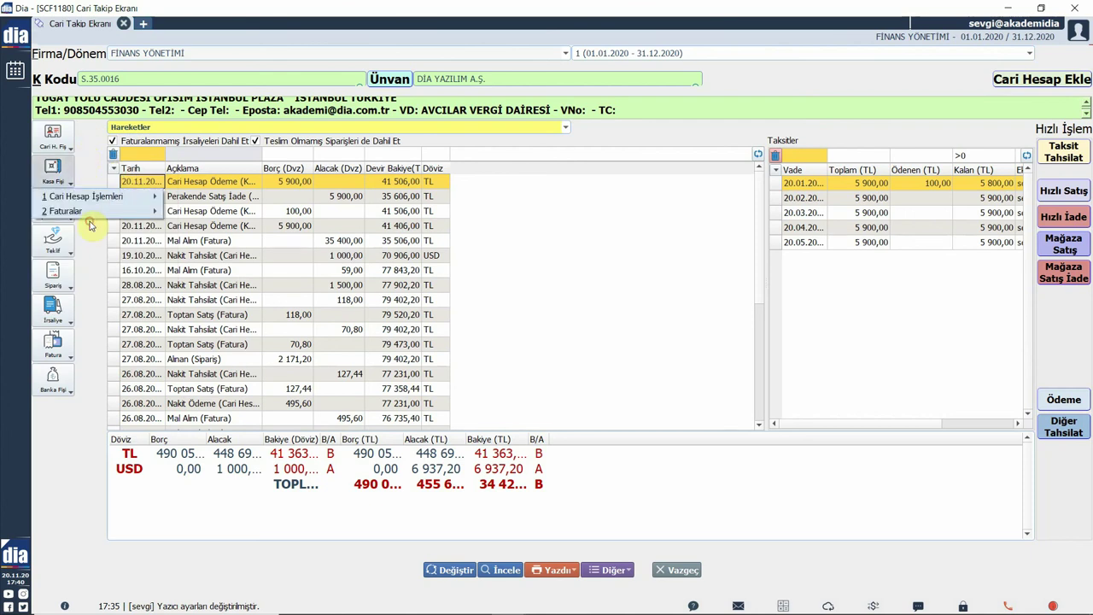
click(82, 177)
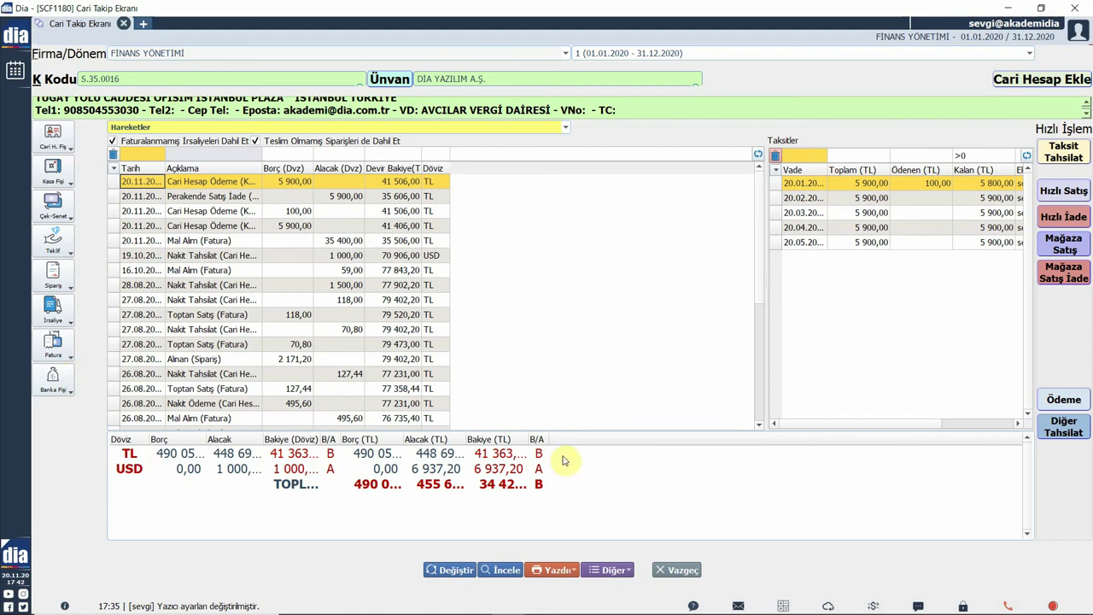
Widen the B/A, Bakiye (TL) and Alacak (TL) columns in the currency balance summary.
drag(548, 438, 628, 439)
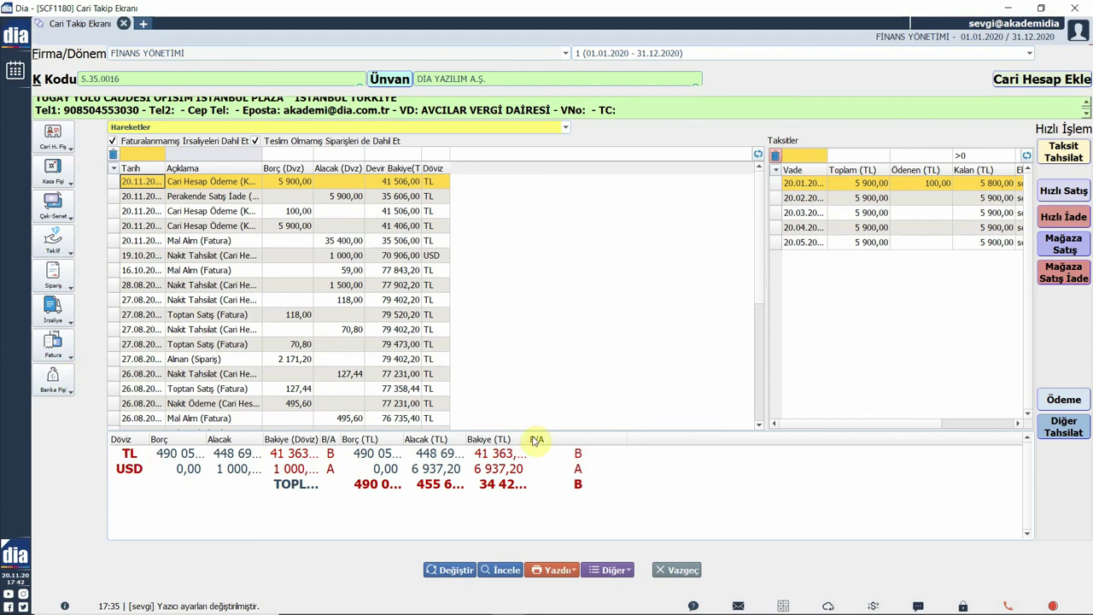
double_click(528, 438)
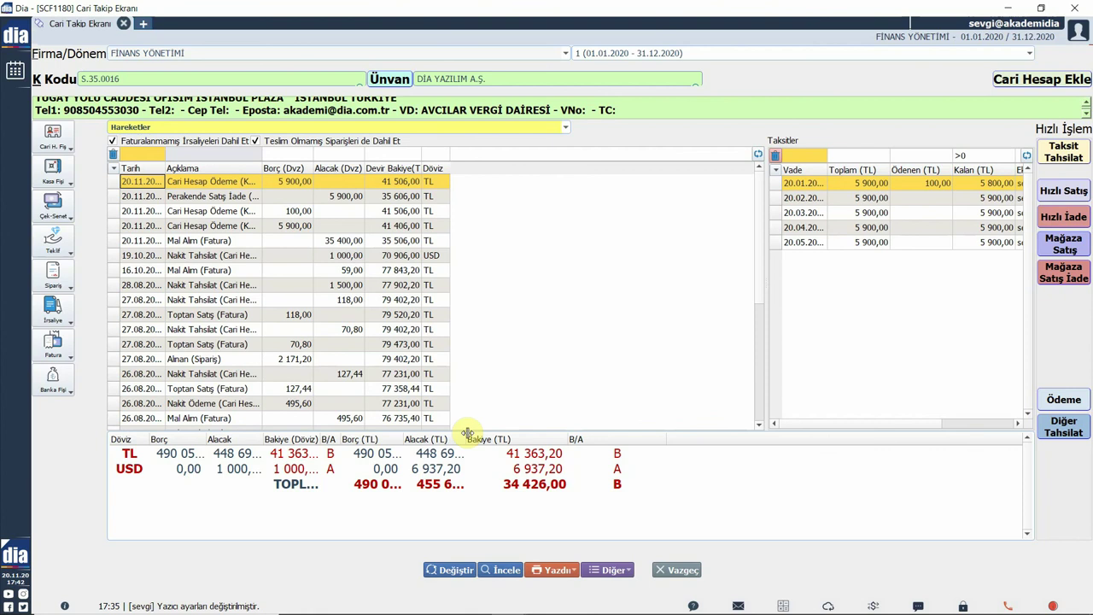
drag(467, 438, 496, 438)
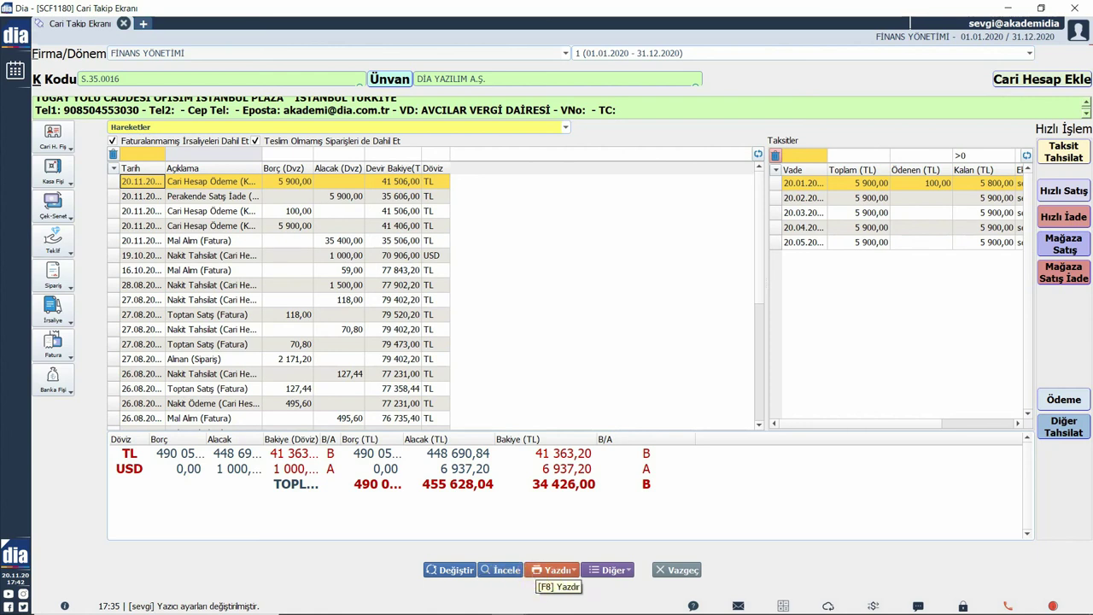
Review the print and file export options for the account movements, and the additional actions including Ödemeler and İlgili Muhasebe Fişini Getir.
click(548, 572)
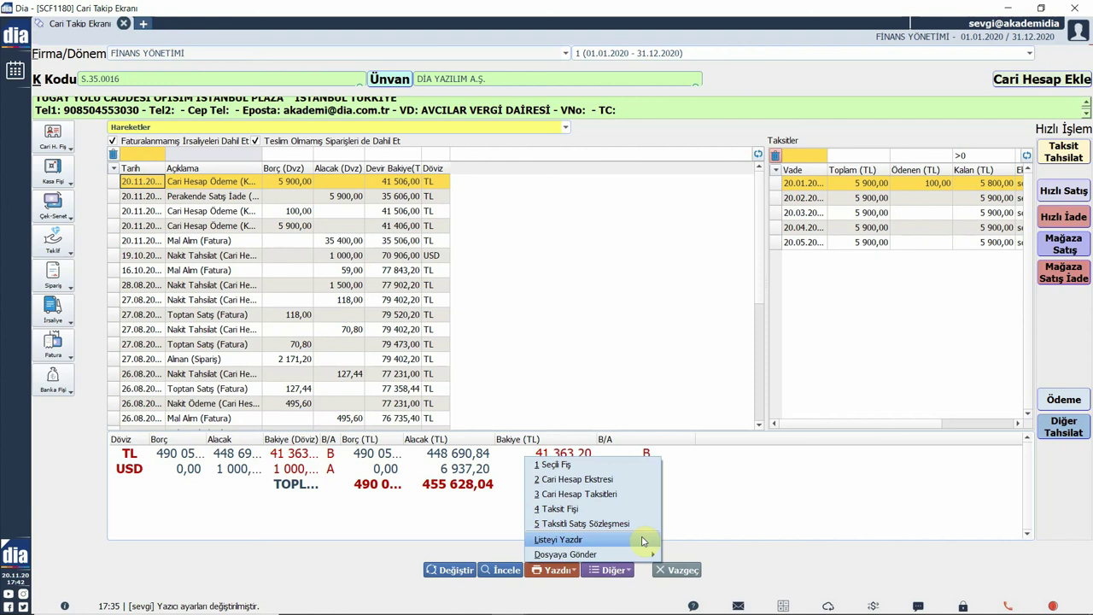
mouse_move(643, 556)
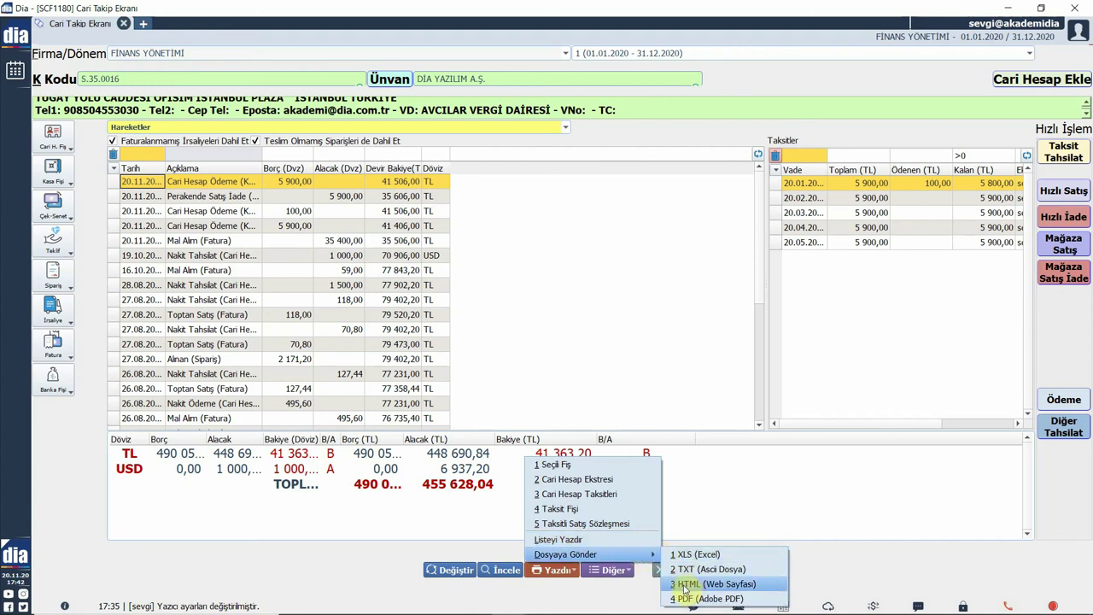
click(622, 570)
click(628, 571)
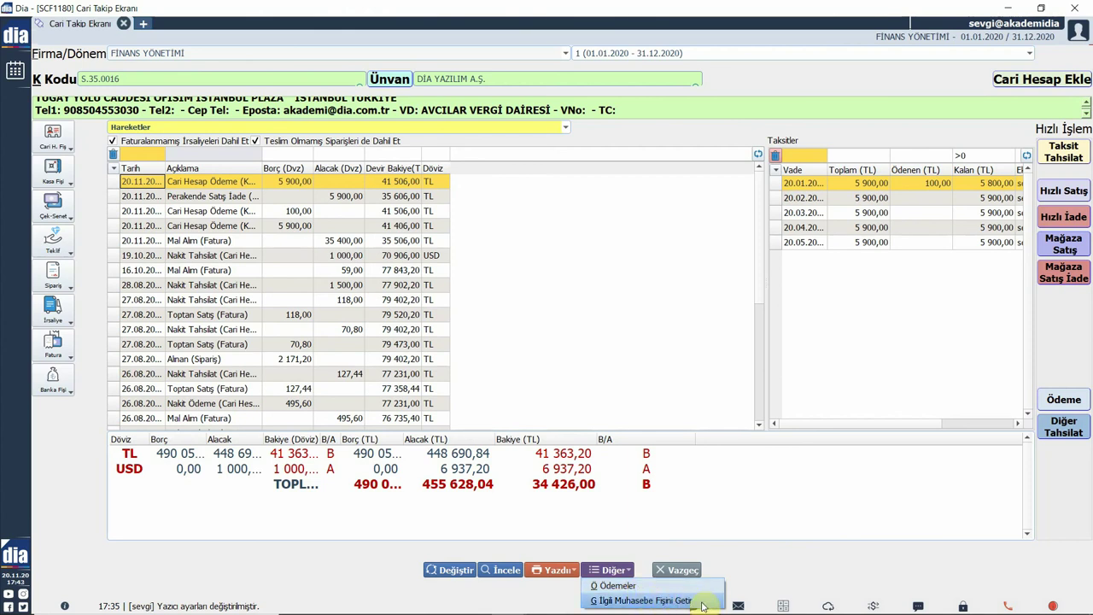
click(699, 601)
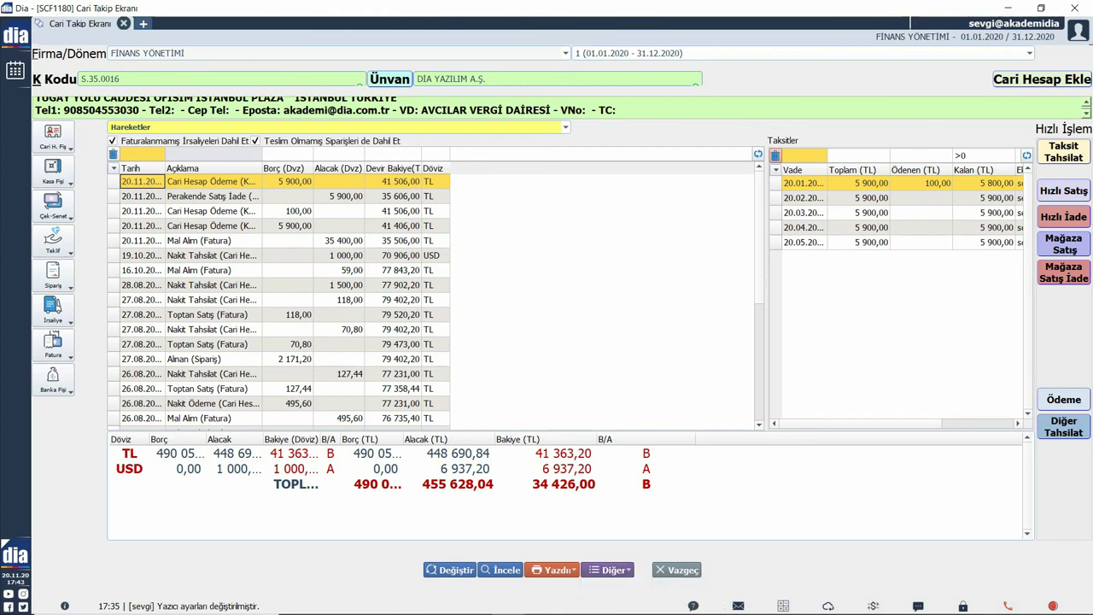